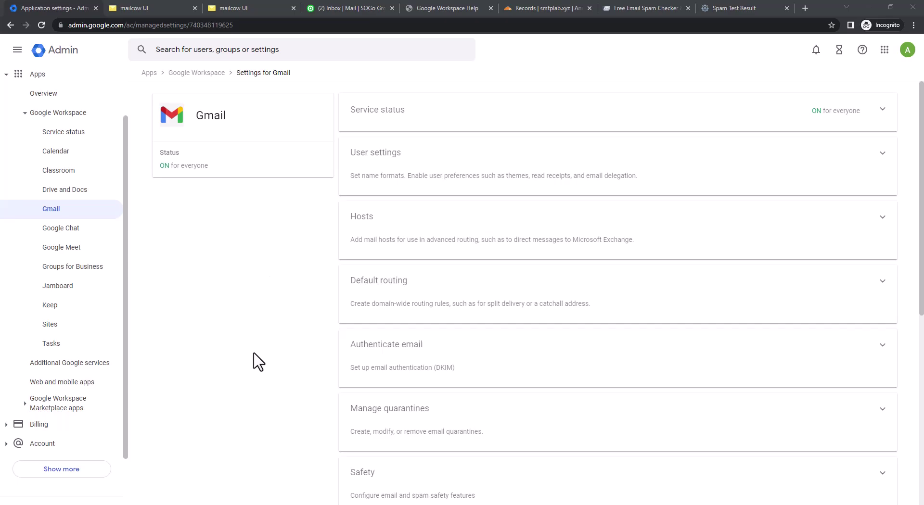
In the mailcow admin tab, return to the mailcow dashboard.
left_click(158, 7)
left_click(115, 81)
left_click(116, 92)
left_click(117, 91)
left_click(17, 48)
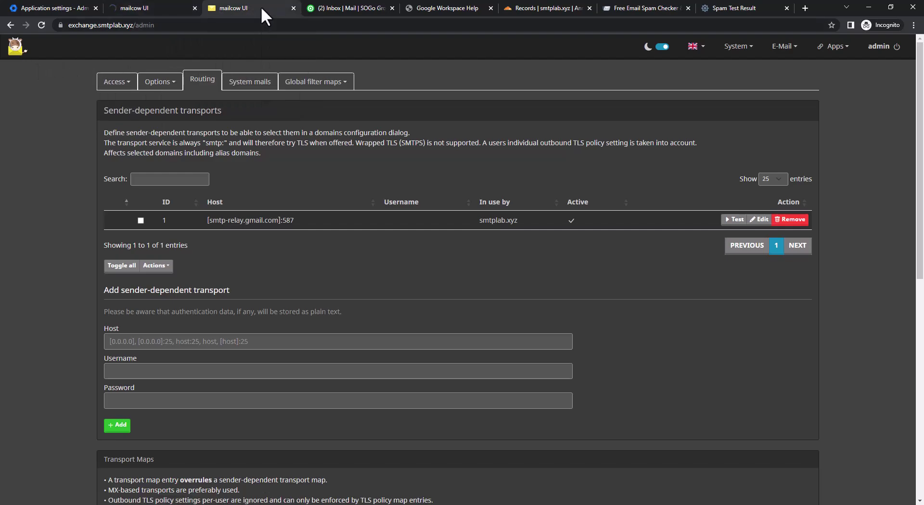
Close the duplicate mailcow tab and the Google Workspace Help tab, ending on Admin console Gmail settings.
left_click(292, 8)
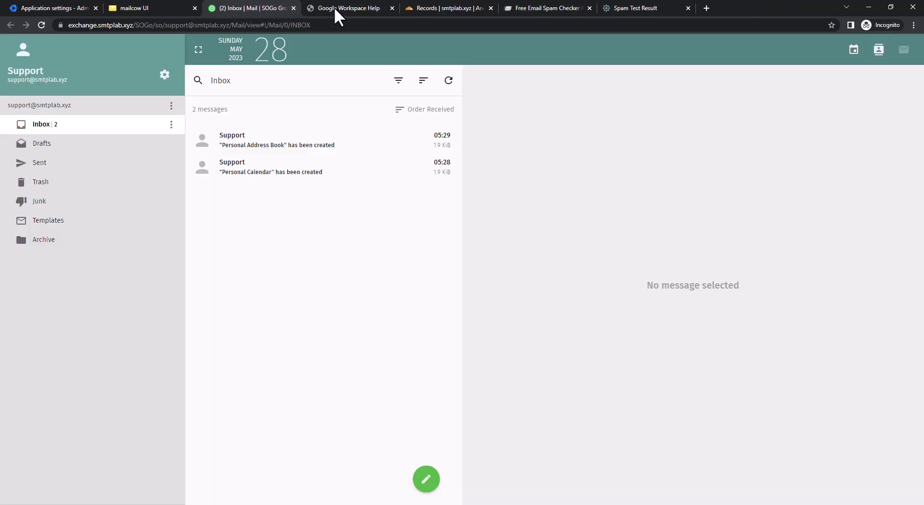
left_click(388, 7)
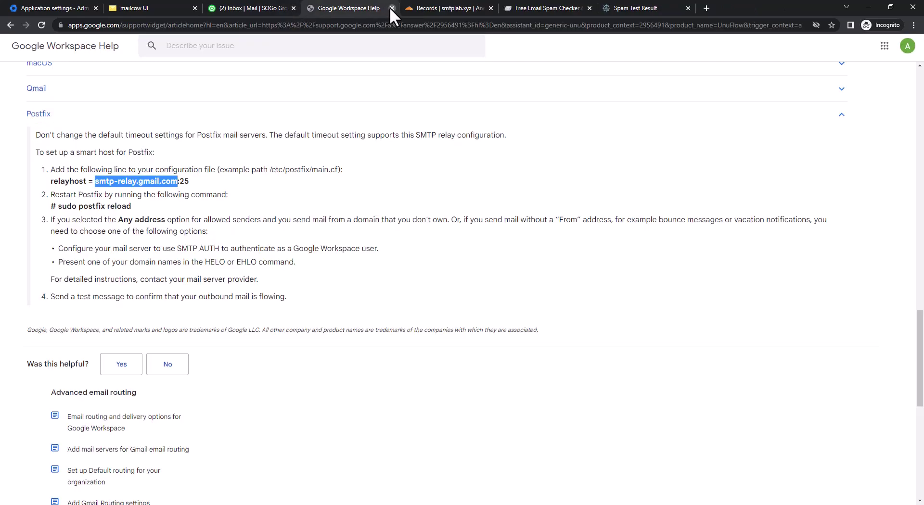
left_click(391, 8)
left_click(432, 5)
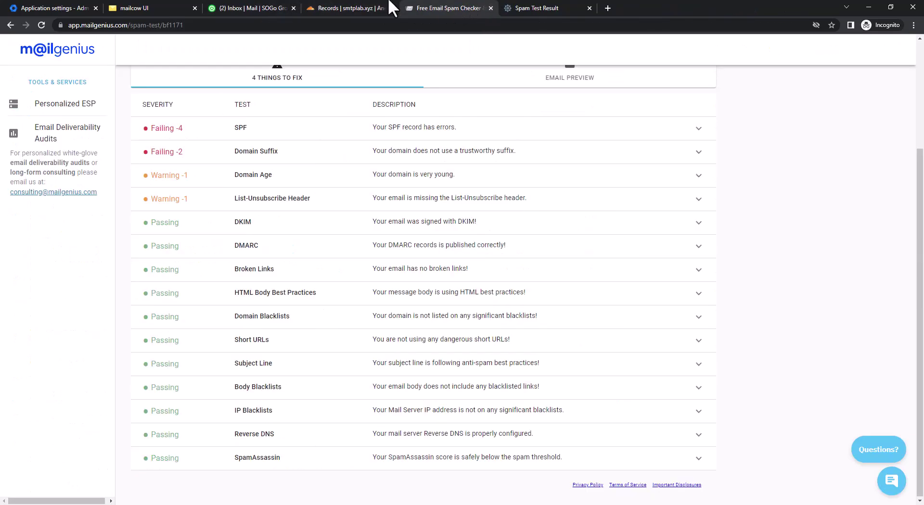
left_click(53, 8)
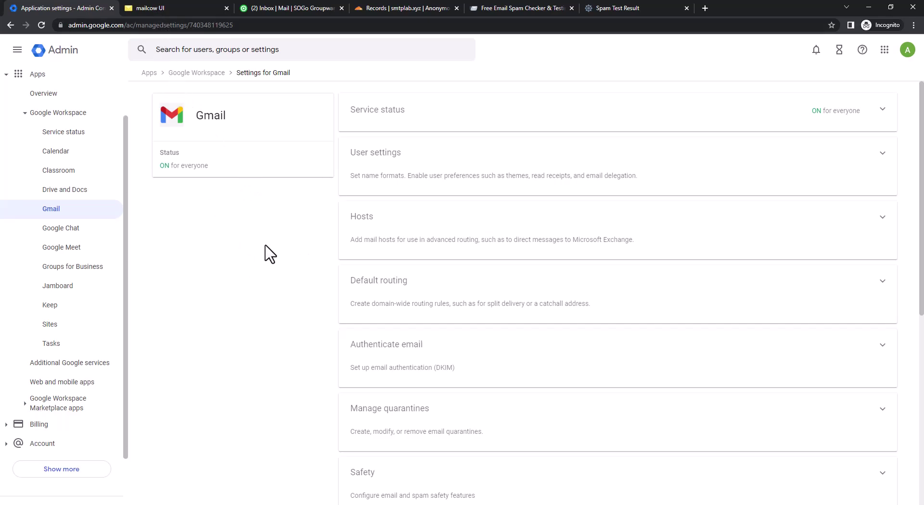
Check mailcow's Mailboxes list under E-Mail > Configuration shows only the support mailbox, then return to Gmail settings.
left_click(183, 8)
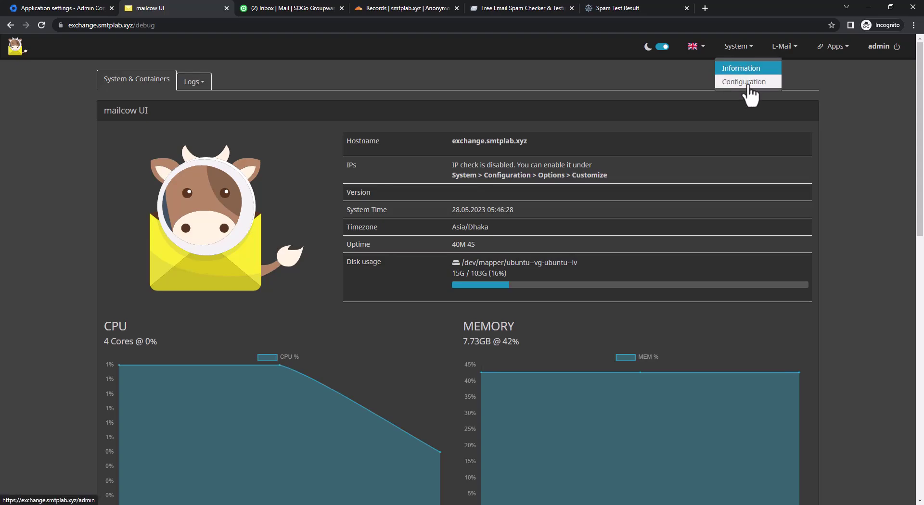
mouse_move(783, 48)
left_click(785, 68)
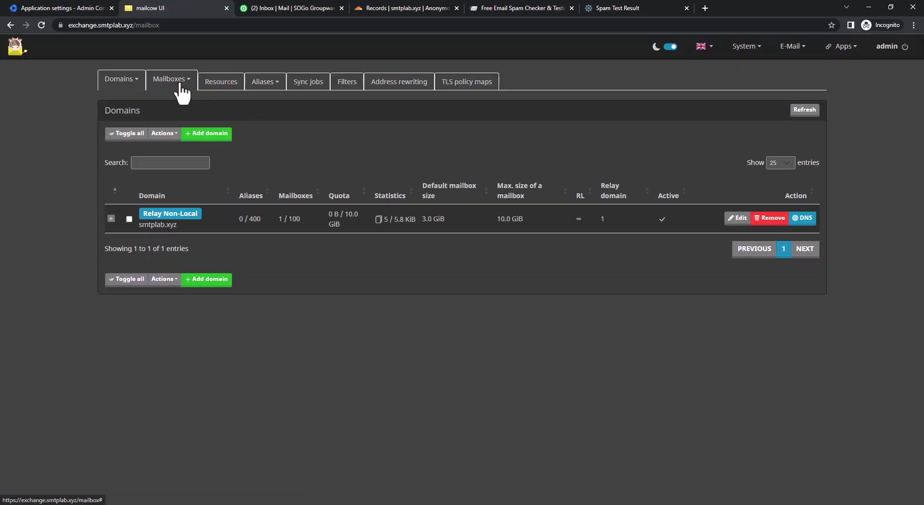
left_click(180, 84)
left_click(176, 101)
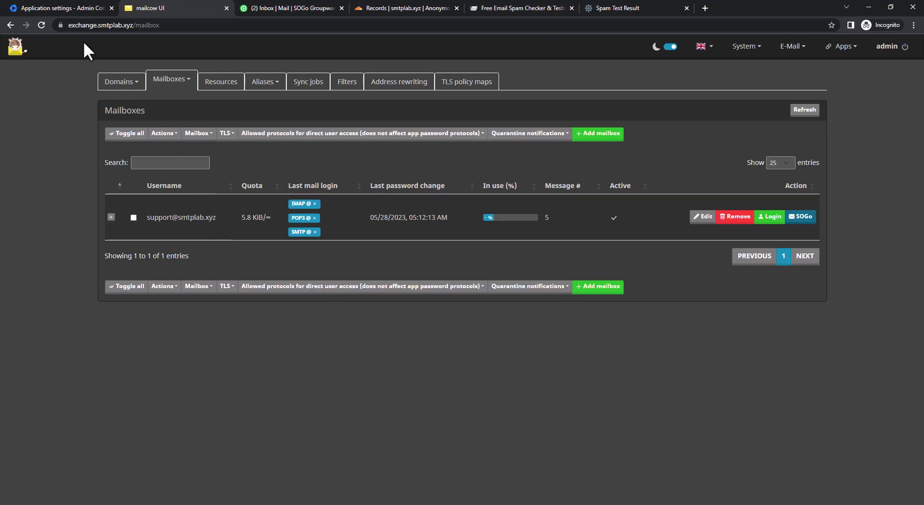
left_click(84, 9)
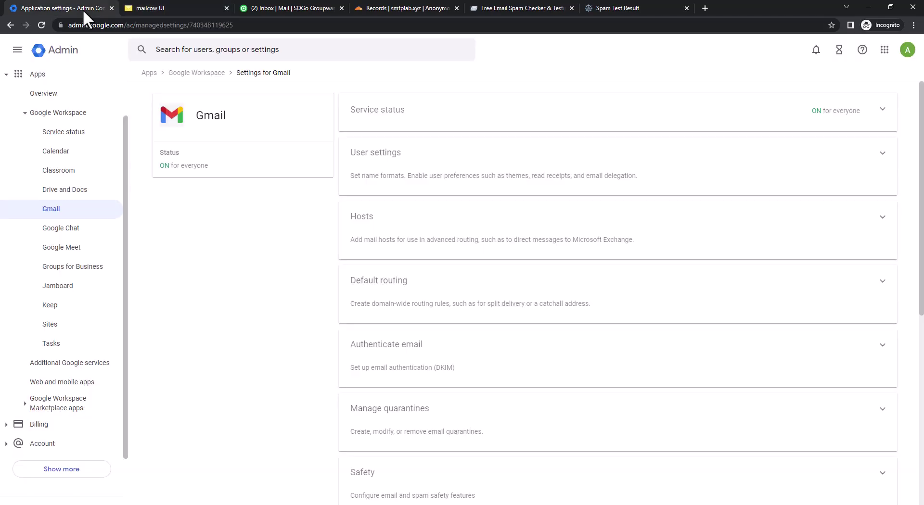
Open the Admin console's Directory > Users page in a new tab.
left_click(7, 76)
left_click(9, 100)
right_click(34, 119)
left_click(50, 124)
left_click(141, 7)
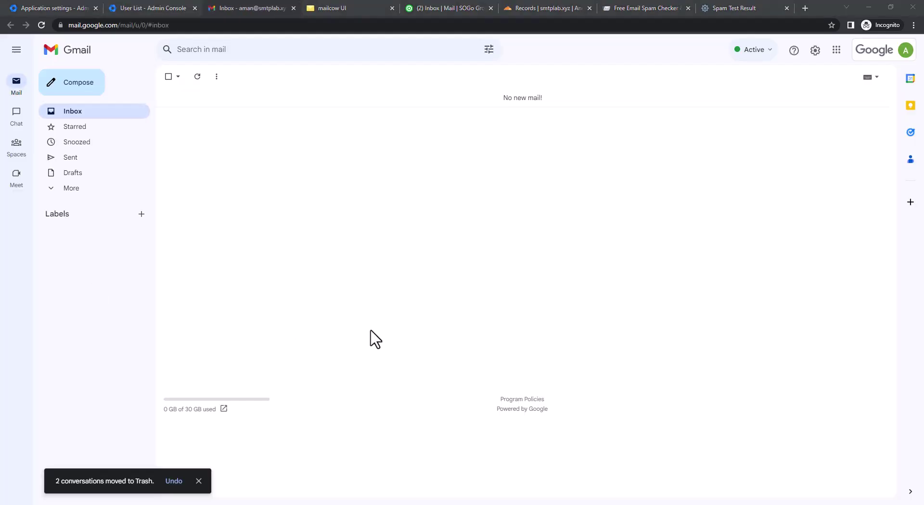
Draft a new email to the support address with subject and body 'Test V1'.
left_click(91, 87)
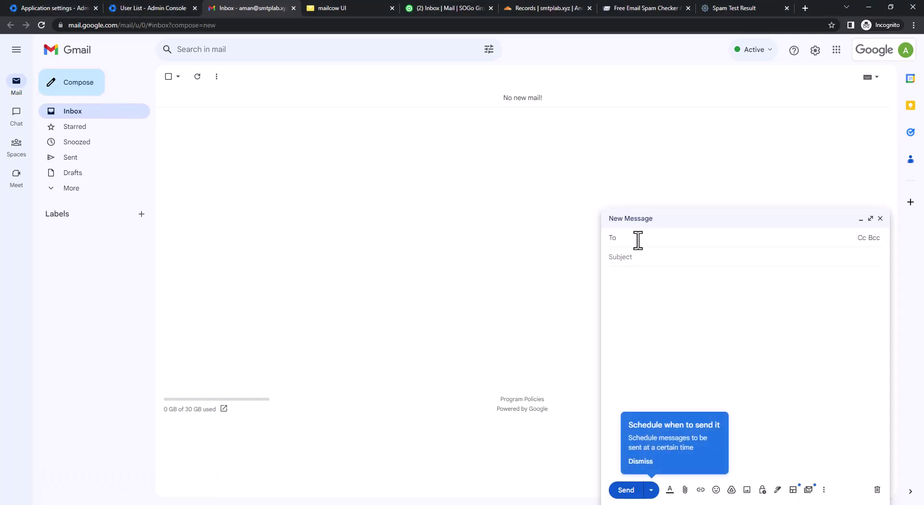
type("ama")
key("BackSpace")
key("BackSpace")
key("BackSpace")
type("support")
key("Tab")
type("Test V12")
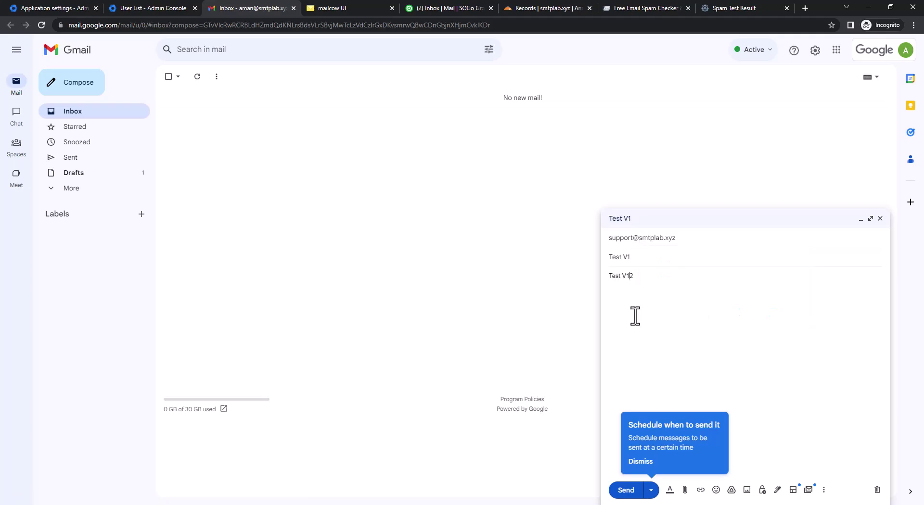
key("BackSpace")
Glance over the other open tabs, then send the Test V1 email.
left_click(356, 13)
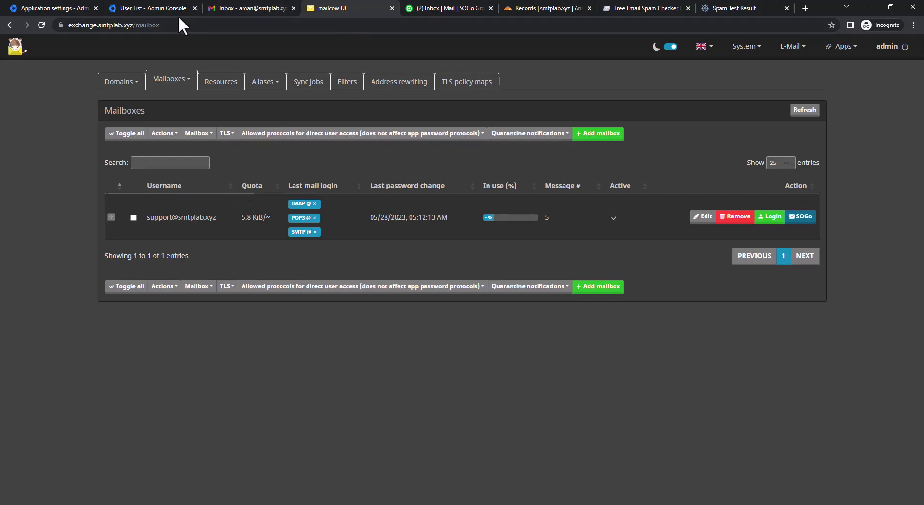
left_click(56, 8)
left_click(143, 8)
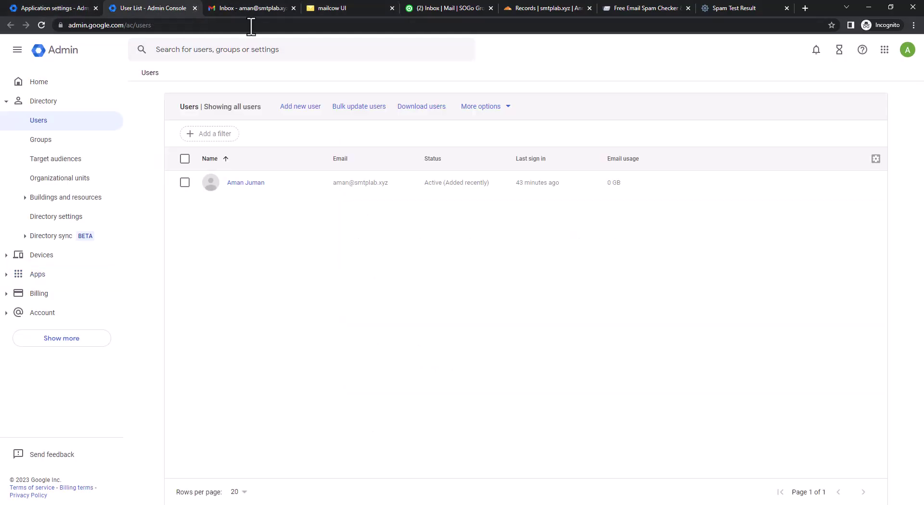
left_click(238, 8)
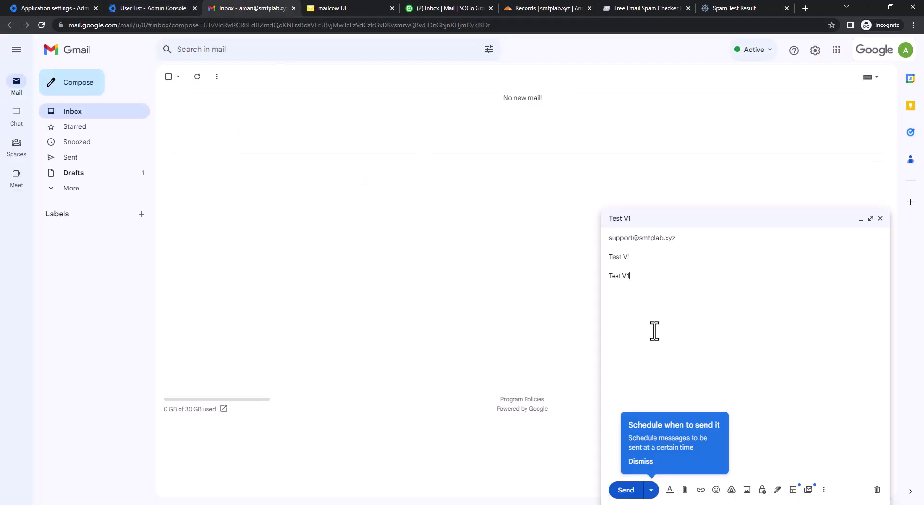
left_click(640, 461)
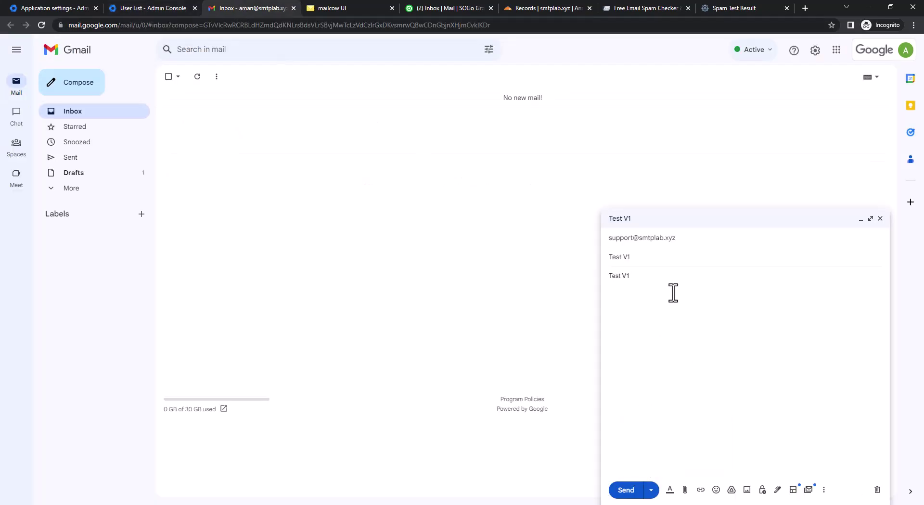
left_click(624, 491)
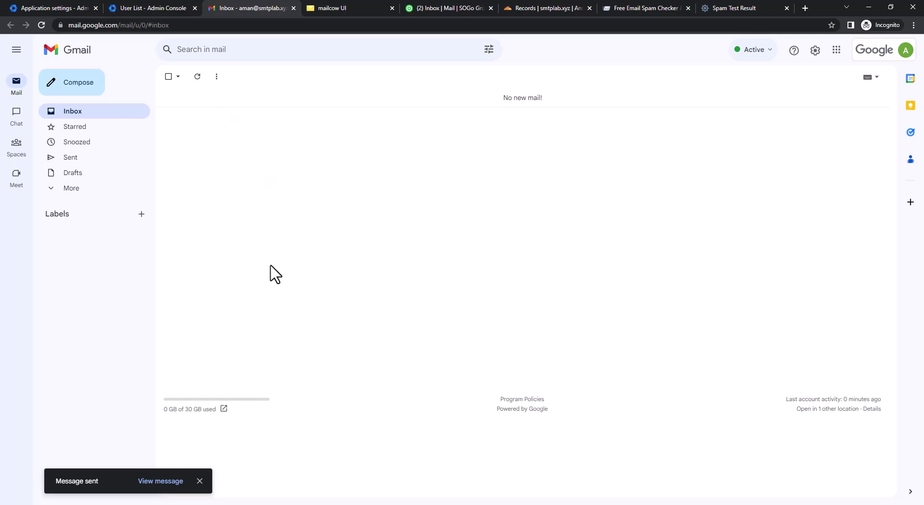
Refresh the inbox and read the Test V1 'Address not found' (550 5.1.1) bounce.
left_click(198, 81)
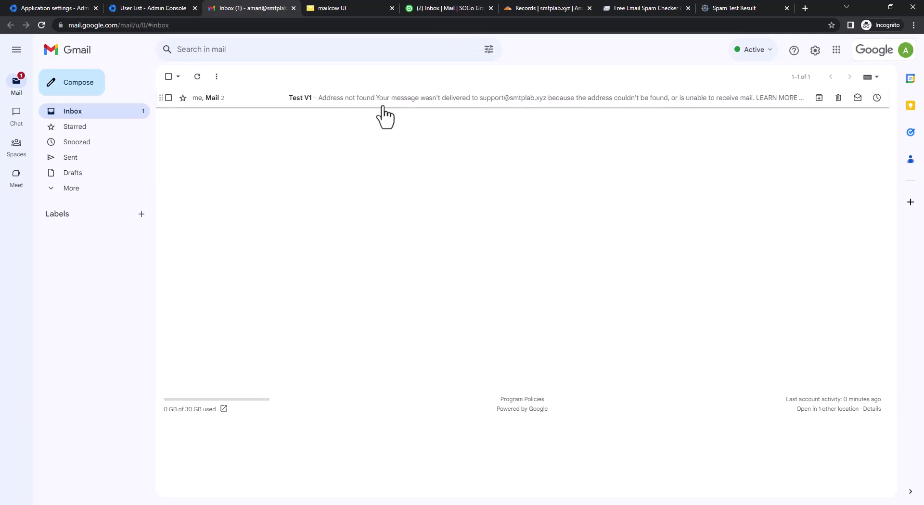
left_click(384, 114)
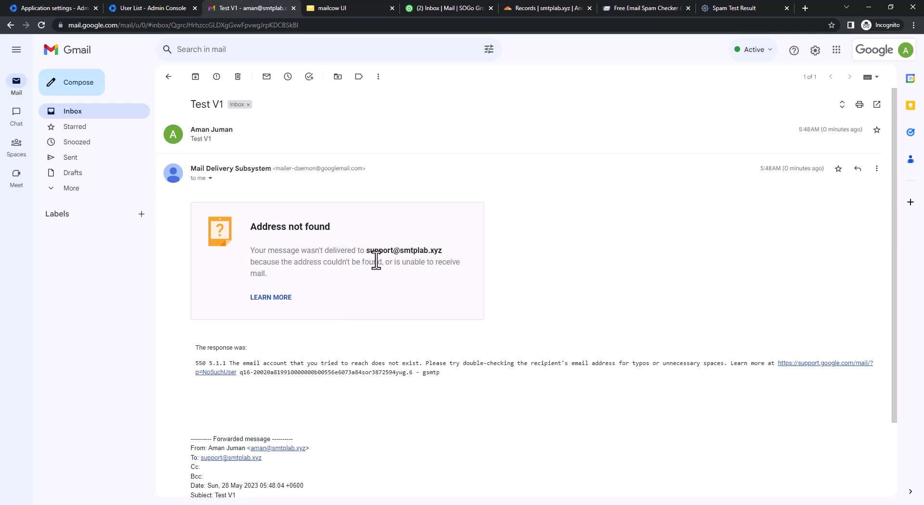
scroll(424, 346, "down", 2)
scroll(418, 351, "up", 2)
left_click(169, 77)
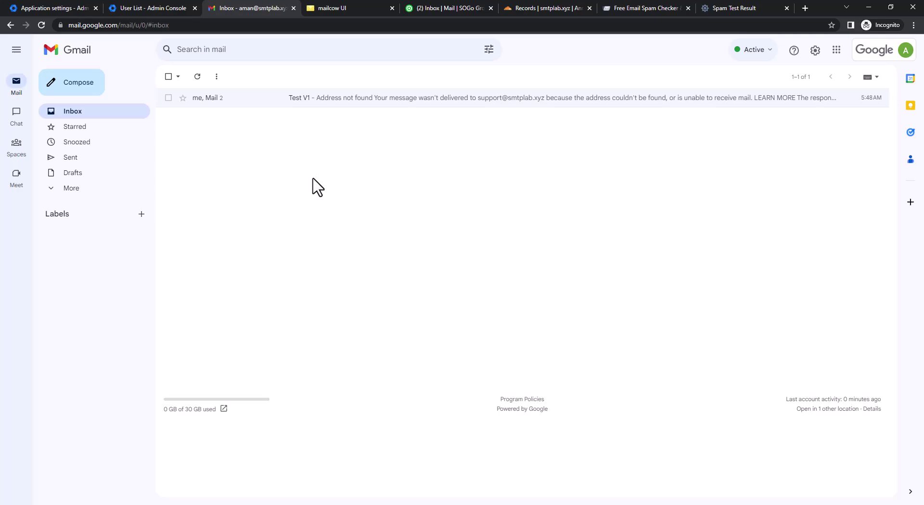
From the Admin console's Settings for Gmail page, open the empty Hosts list.
left_click(64, 5)
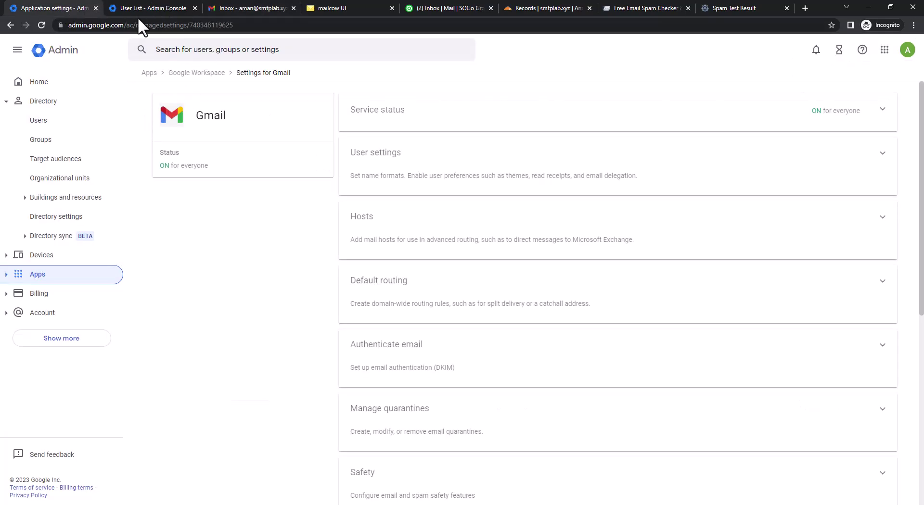
left_click(10, 277)
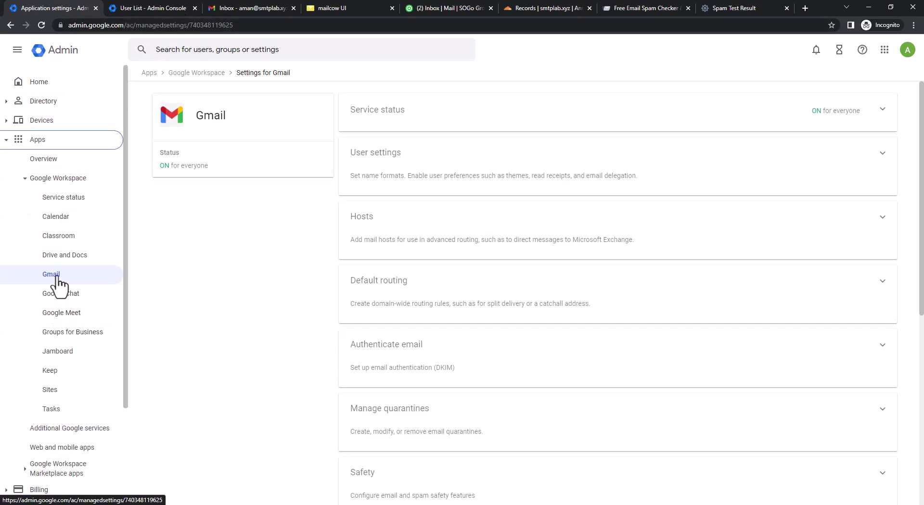
left_click(13, 142)
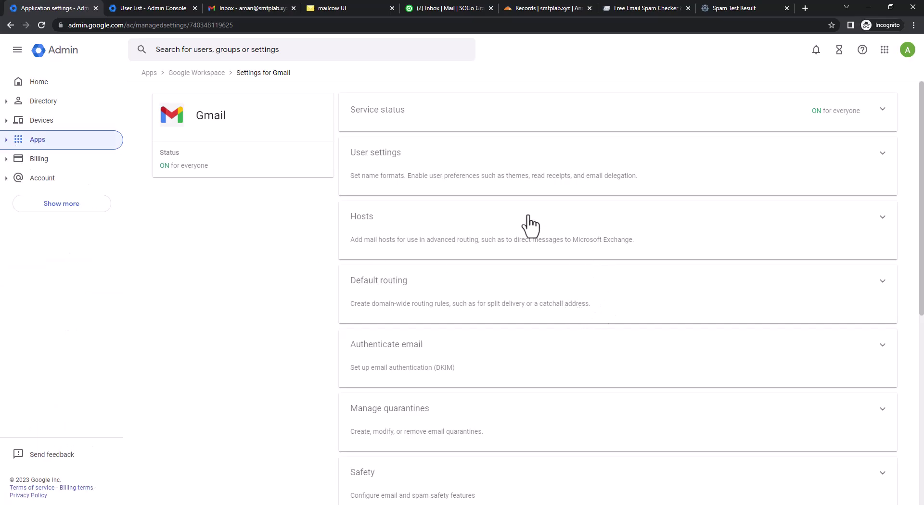
left_click(439, 236)
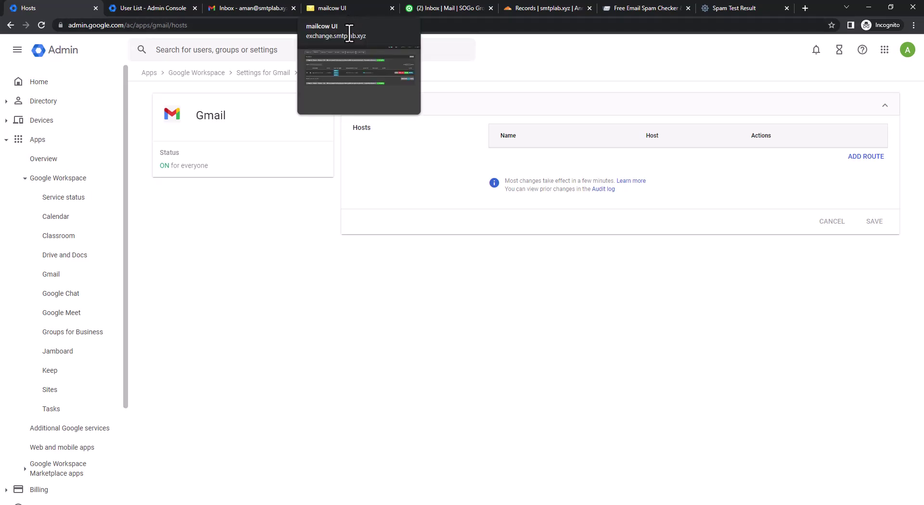
Start a new mail route named MailCow Exchange.
left_click(870, 162)
left_click(367, 164)
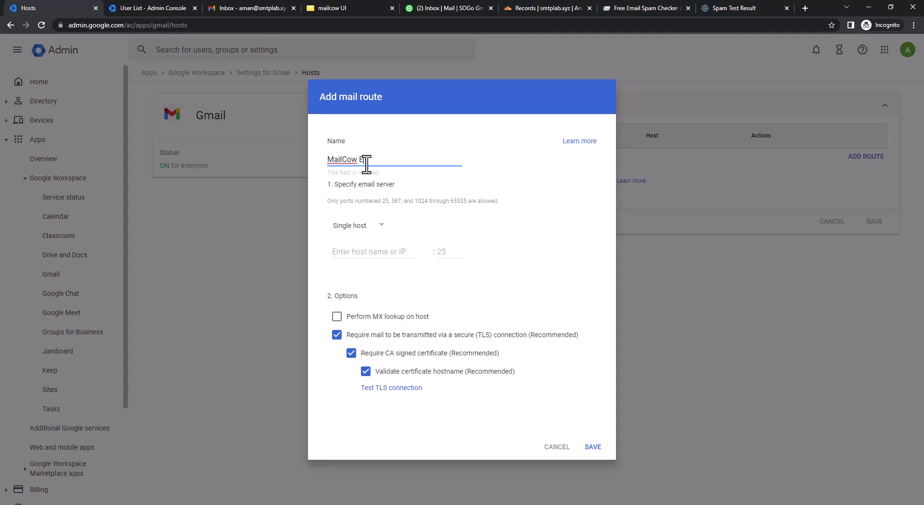
key("Tab")
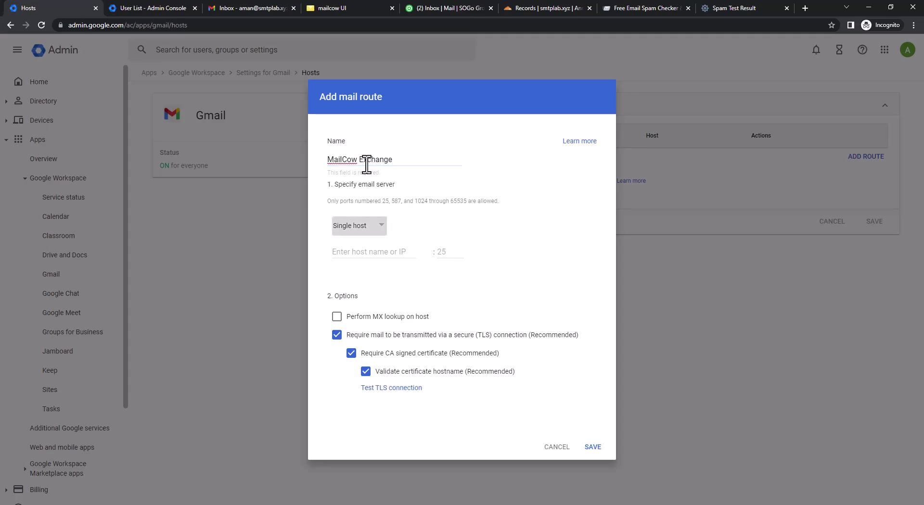
left_click(376, 248)
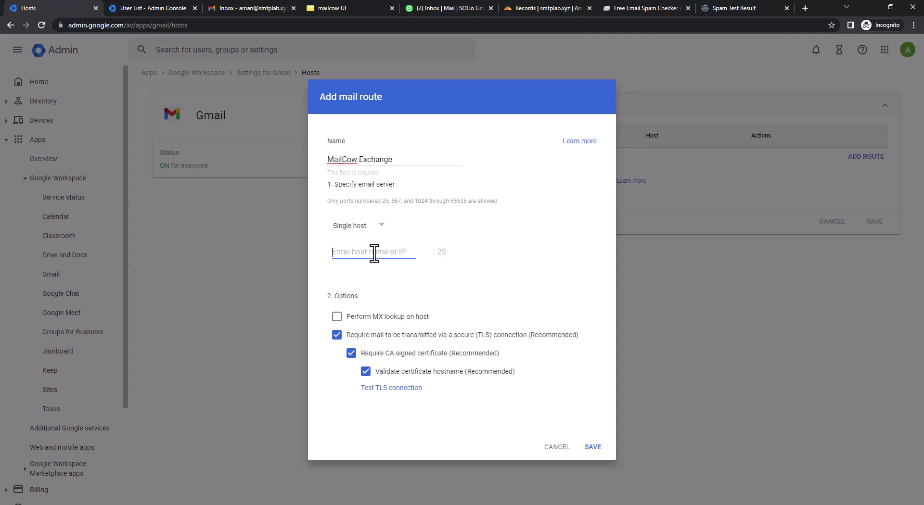
Set host exchange.smtplab.xyz (copied from mailcow) port 587, enable MX lookup, and verify TLS.
left_click(342, 14)
left_click(126, 26)
left_click(101, 26)
left_click_drag(92, 28, 93, 28)
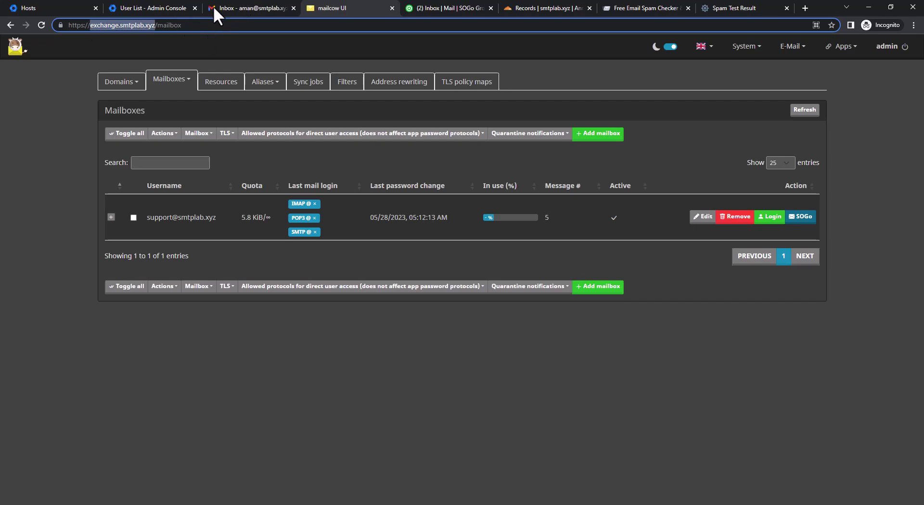
left_click(165, 4)
left_click(235, 5)
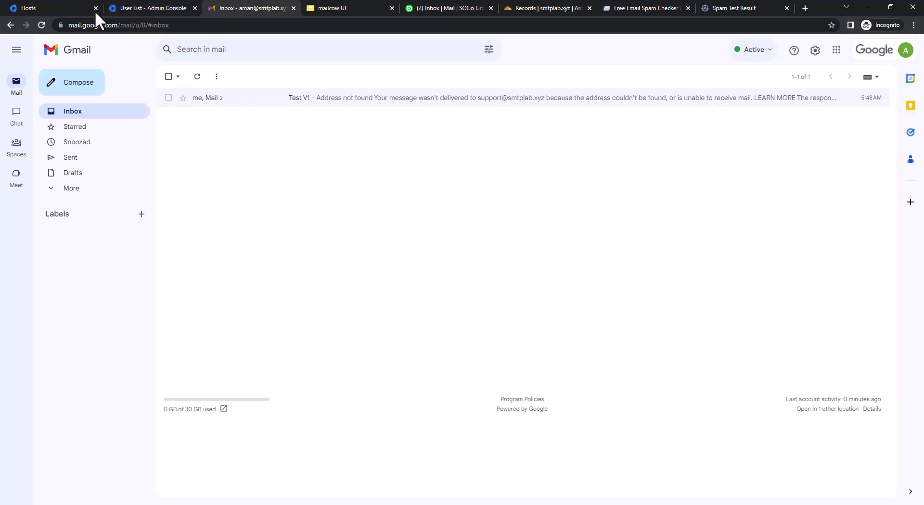
left_click(85, 8)
type("exchange.smtplab.xyz")
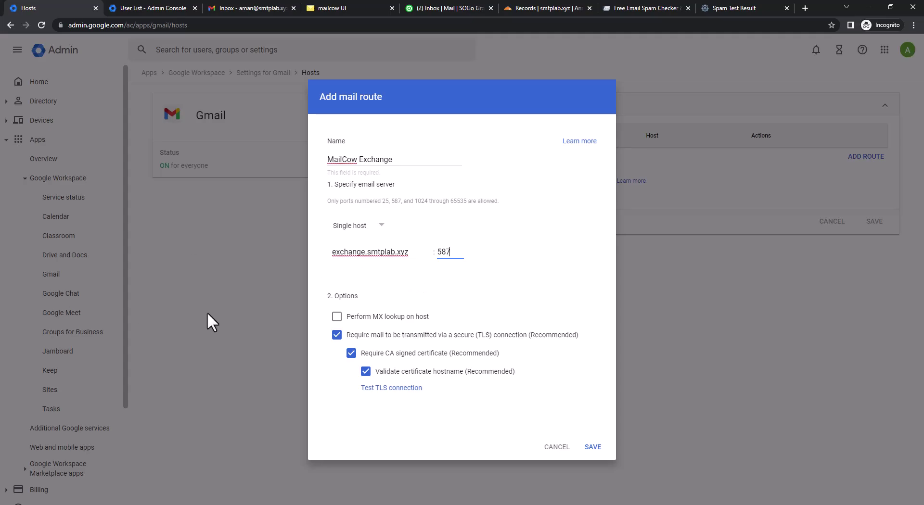
left_click(336, 318)
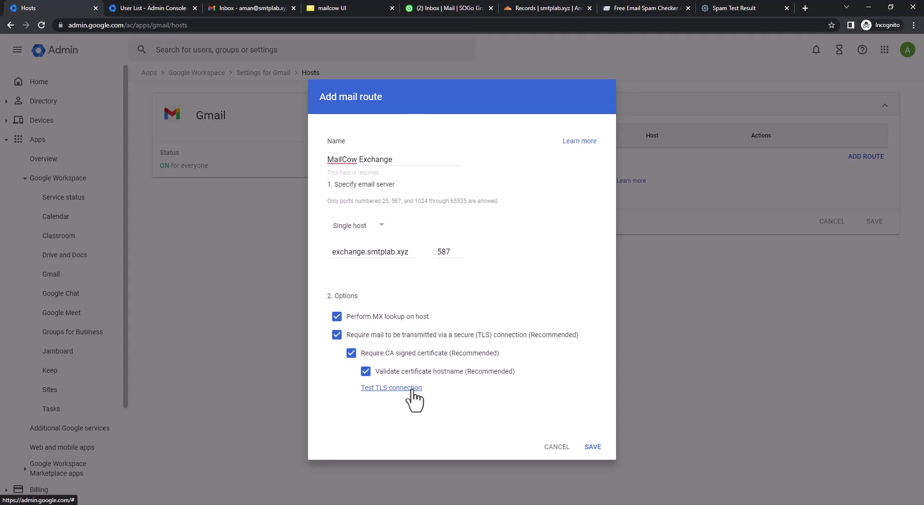
left_click(392, 388)
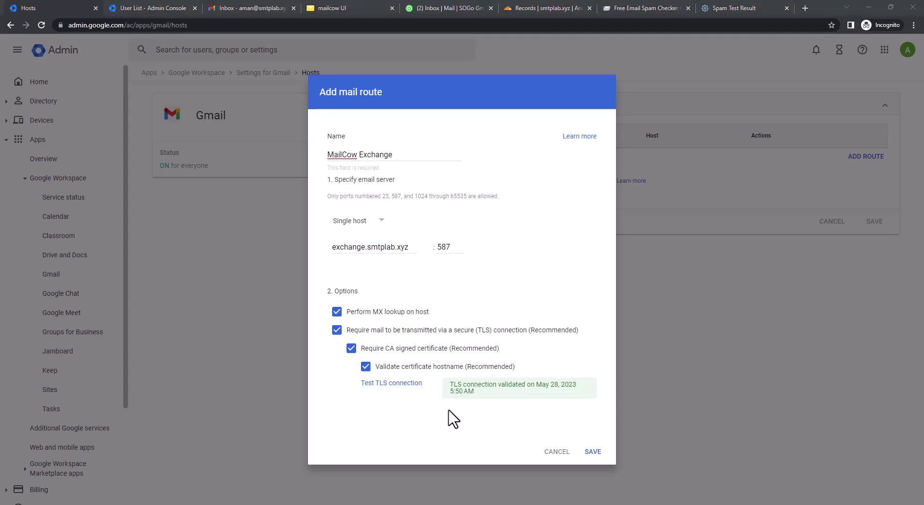
Save the MailCow Exchange route, then bring up the Admin console user list.
left_click(594, 453)
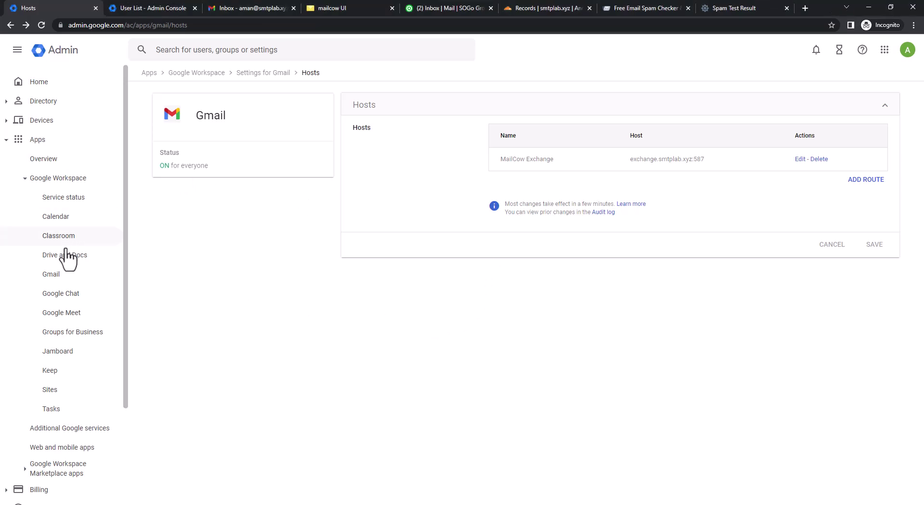
left_click(153, 10)
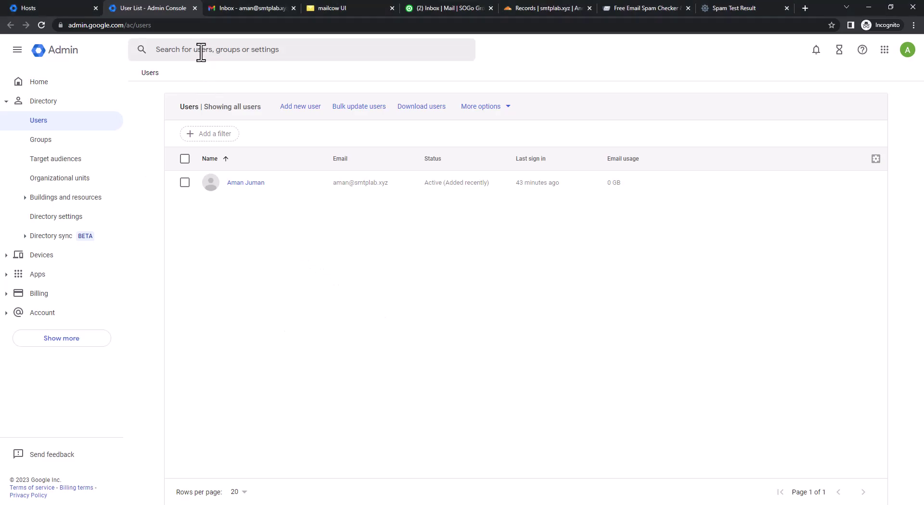
Go back to the main Settings for Gmail page and begin configuring a new Routing setting.
left_click(56, 9)
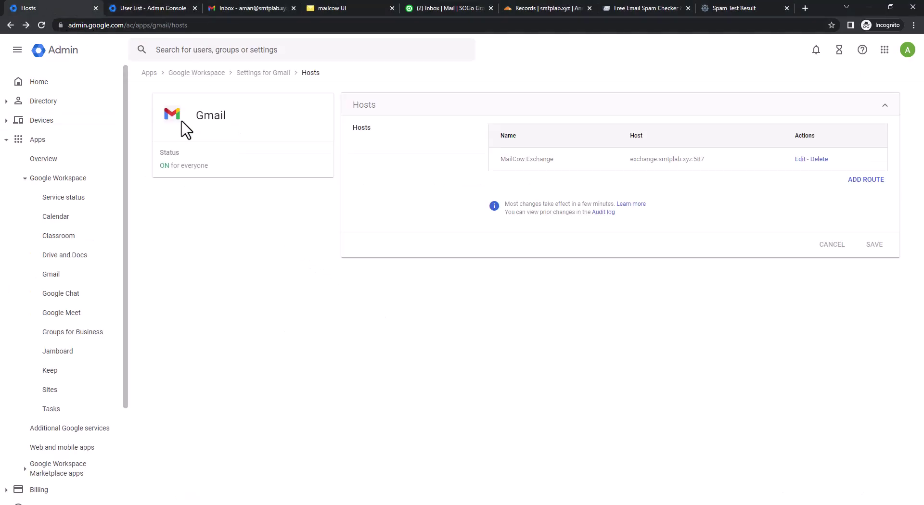
left_click(271, 74)
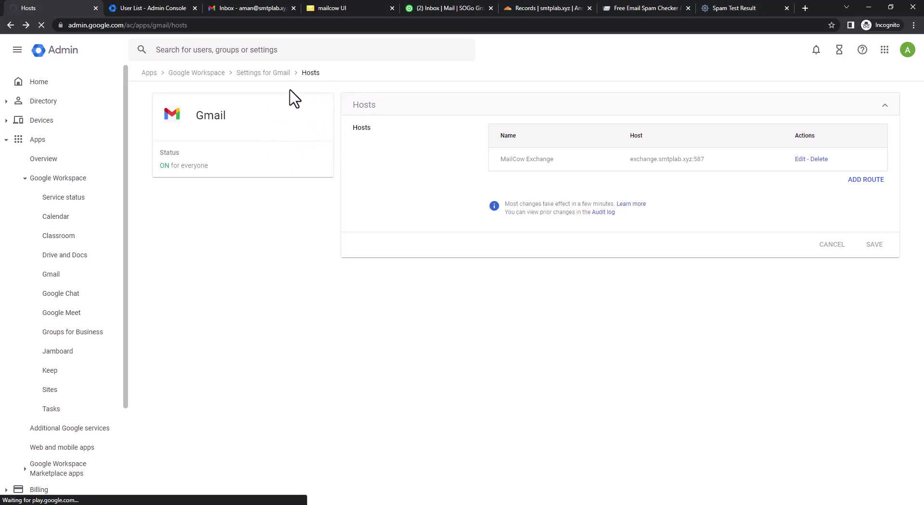
scroll(462, 445, "down", 7)
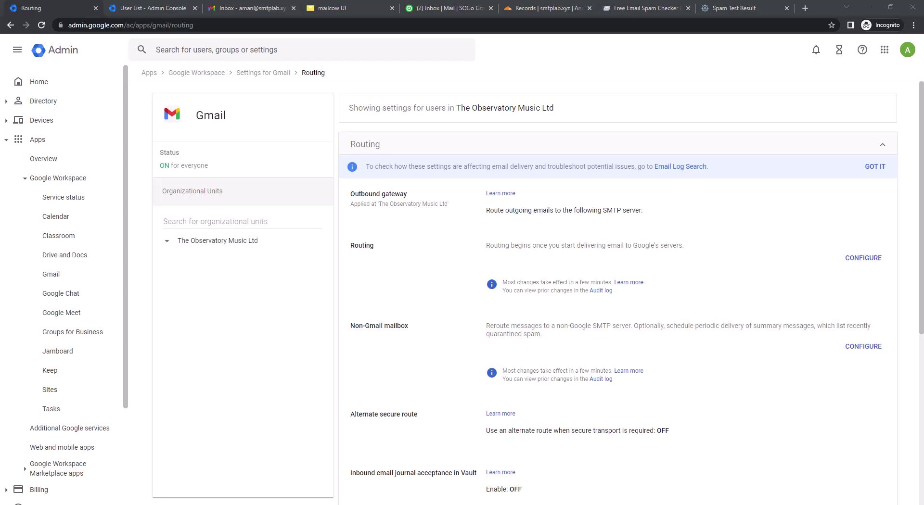
scroll(557, 320, "down", 4)
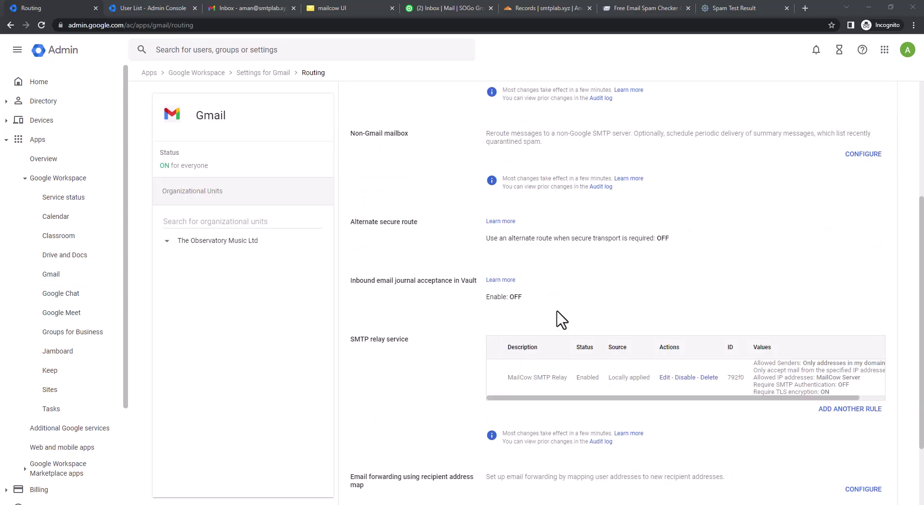
scroll(533, 324, "up", 4)
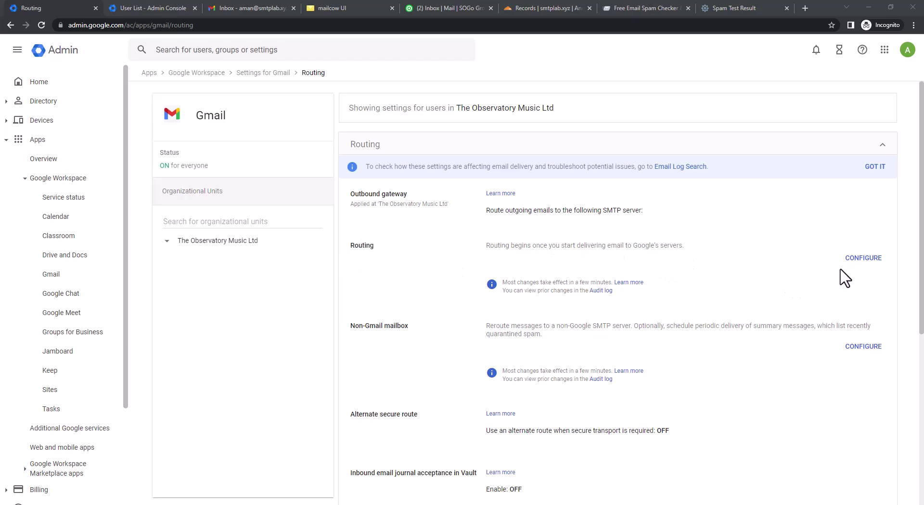
left_click(862, 269)
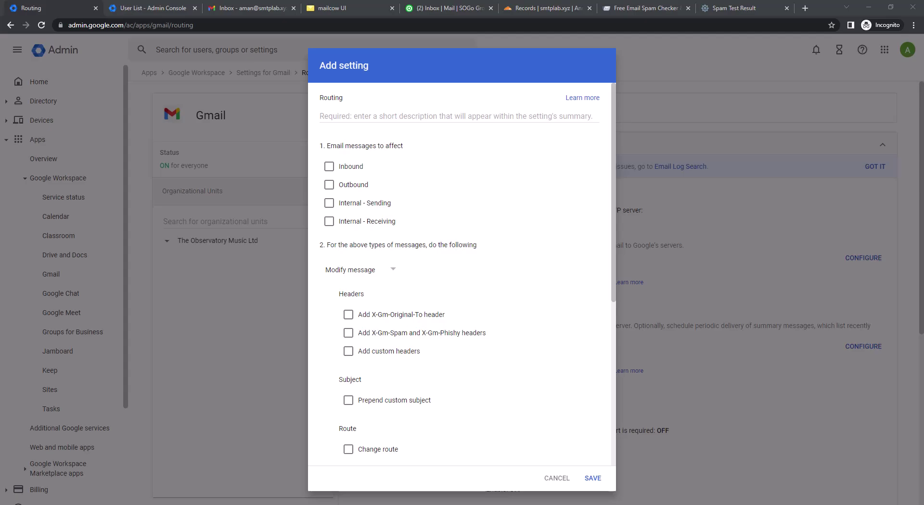
Describe the rule as 'Split Delivery' and apply it to Inbound and Internal - Receiving messages.
left_click(407, 117)
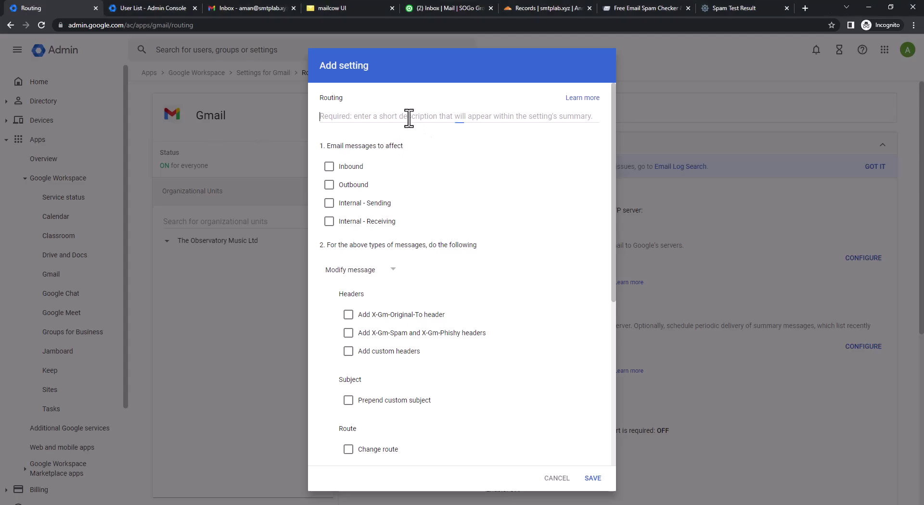
type("Split Delivery")
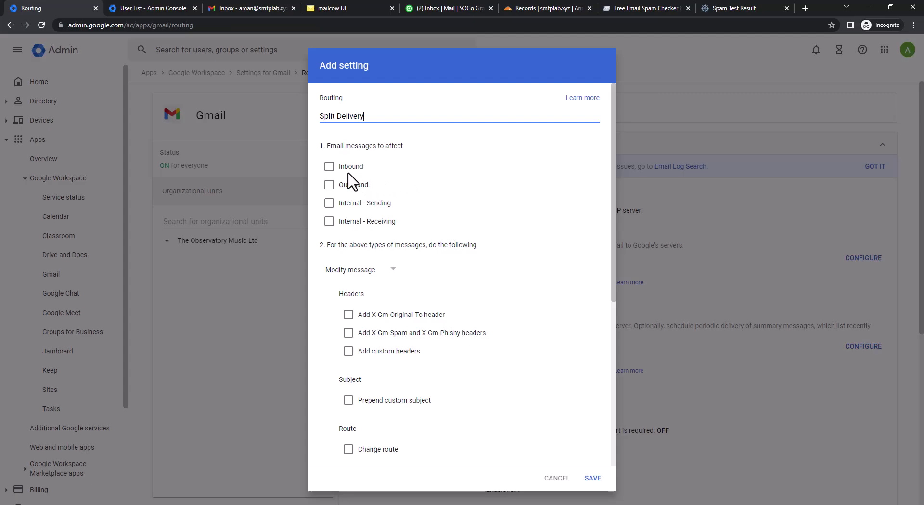
left_click(329, 167)
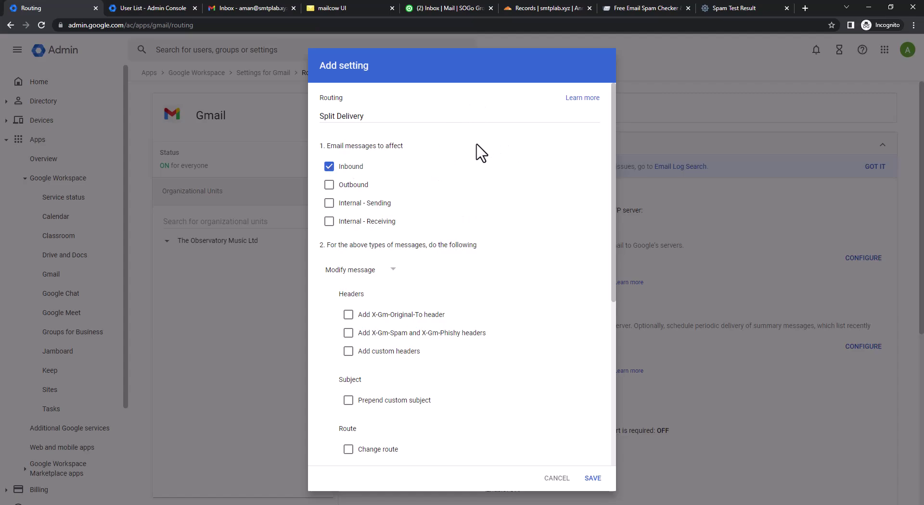
left_click(329, 222)
Add the X-Gm-Original-To and X-Gm-Spam / X-Gm-Phishy headers to messages.
scroll(443, 295, "down", 2)
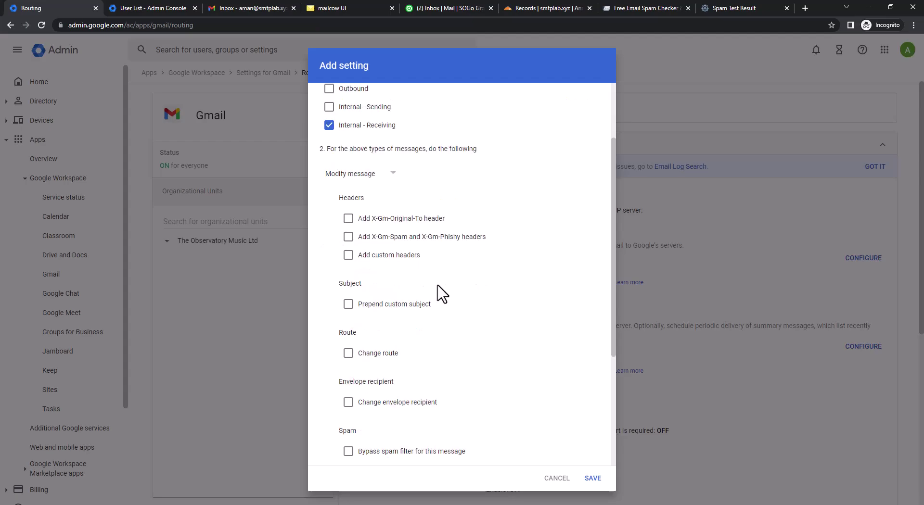
left_click(349, 219)
left_click(348, 238)
Reroute messages, including spam, to the MailCow Exchange route with TLS required.
scroll(348, 246, "down", 2)
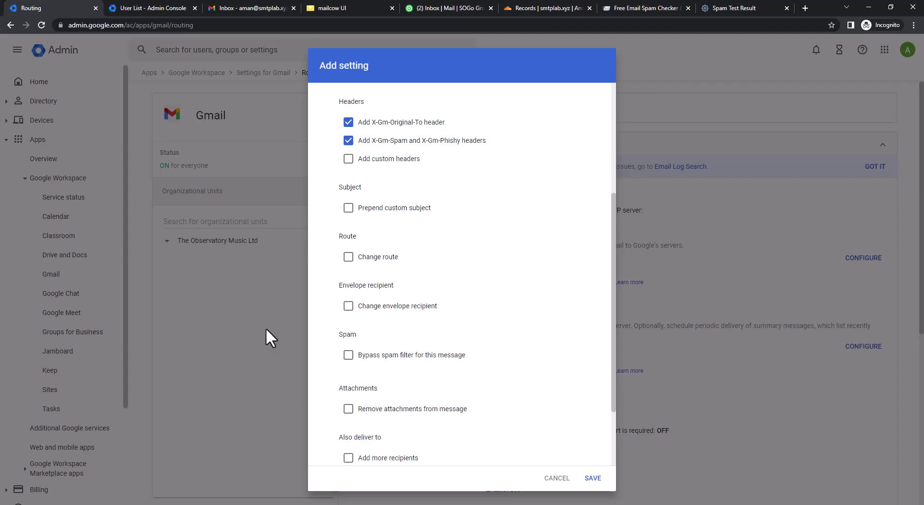
left_click(350, 260)
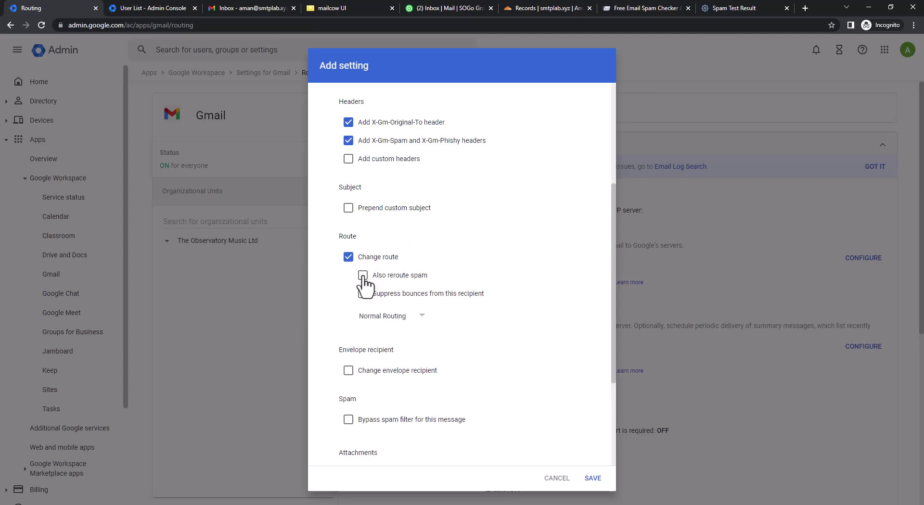
left_click(363, 277)
left_click(393, 317)
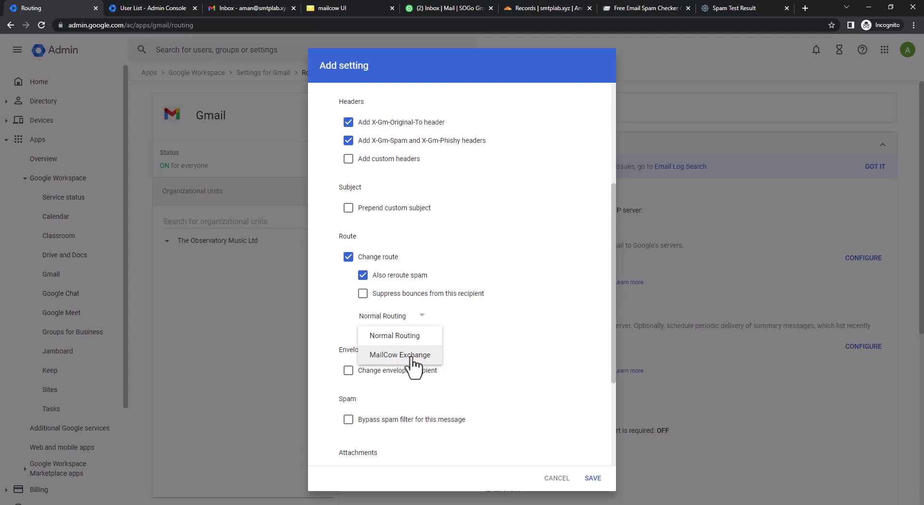
left_click(413, 356)
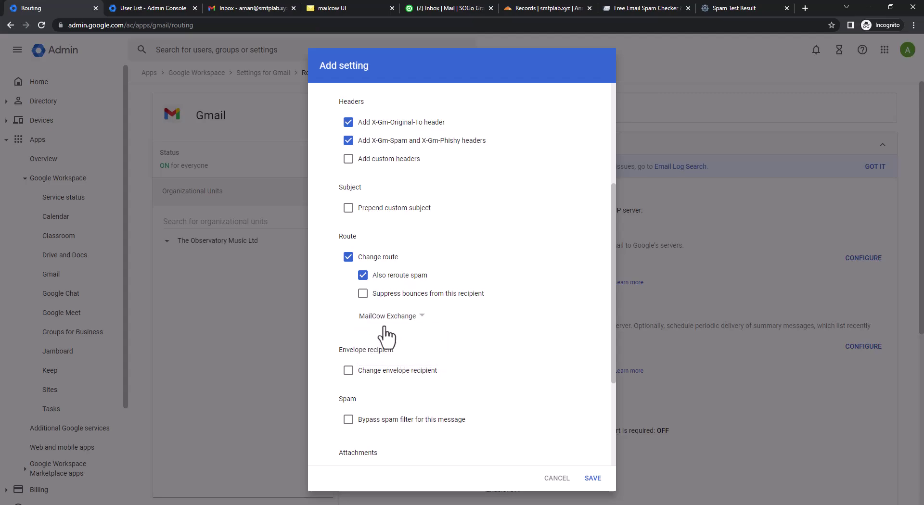
scroll(423, 357, "down", 1)
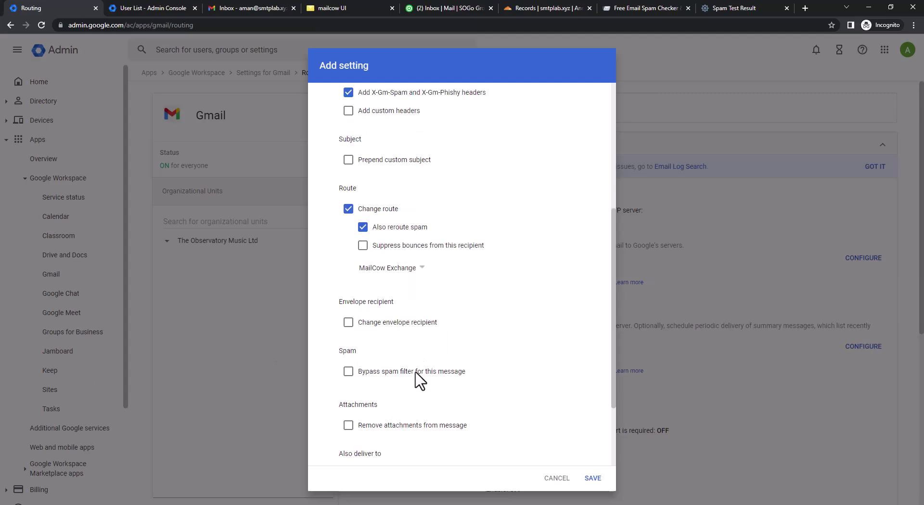
scroll(413, 377, "down", 2)
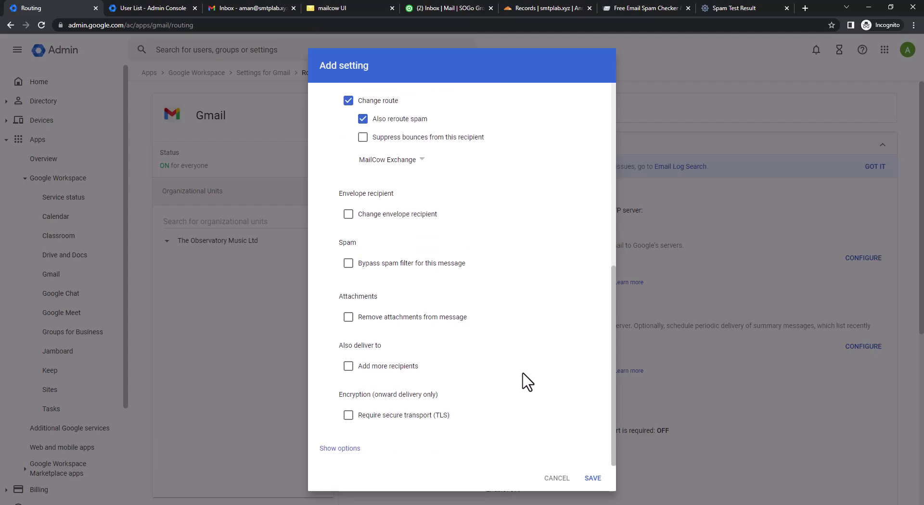
left_click(349, 415)
Limit the rule to Unrecognized / Catch-all accounts instead of Users, and save it.
left_click(341, 450)
scroll(481, 370, "down", 4)
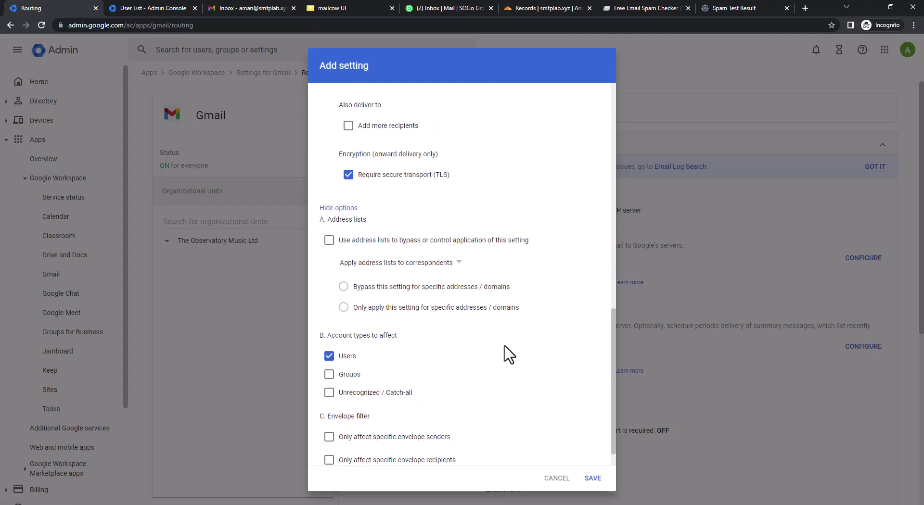
scroll(472, 339, "down", 1)
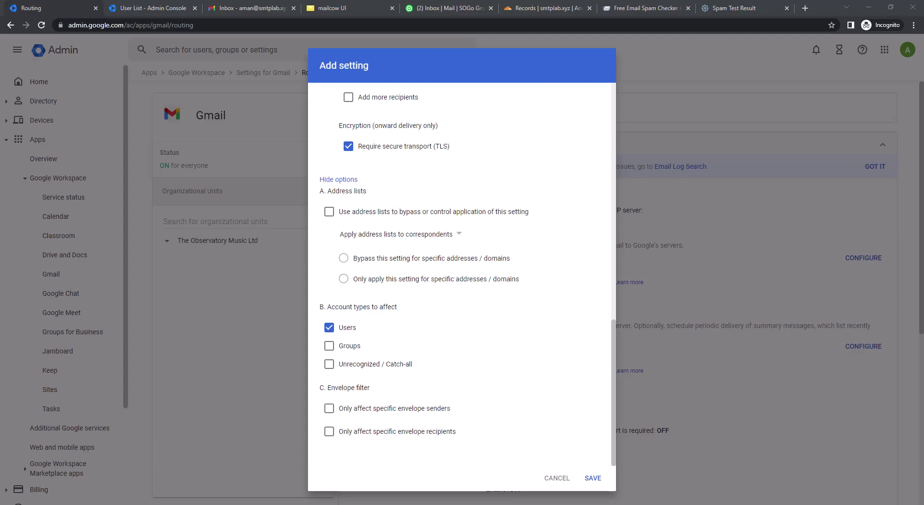
left_click(330, 329)
left_click(330, 364)
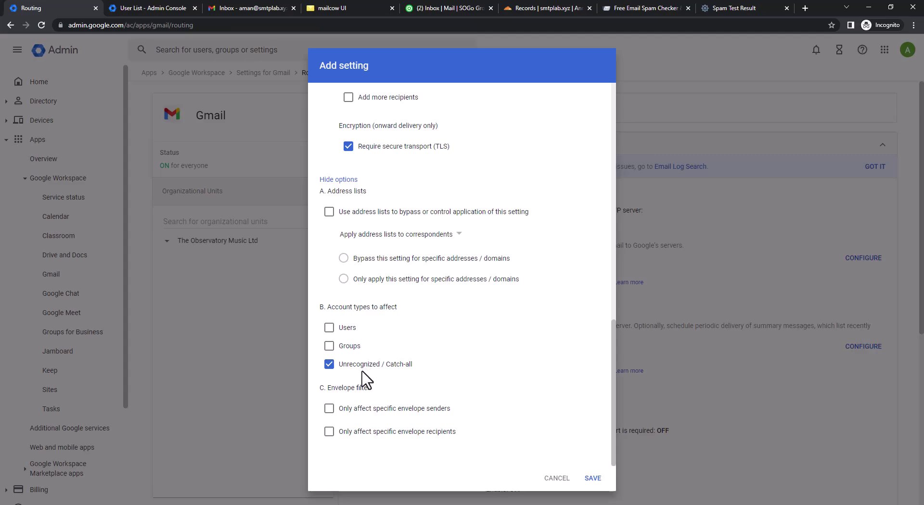
left_click(329, 327)
left_click(593, 479)
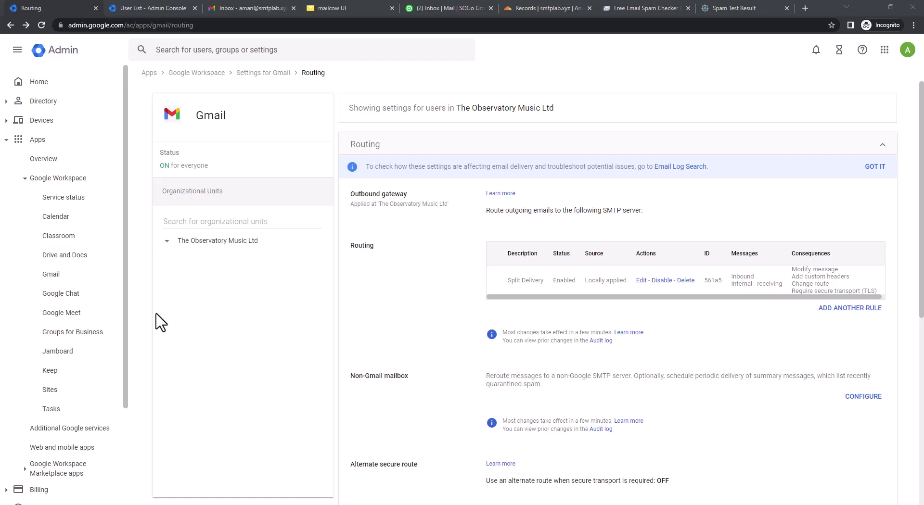
Edit Split Delivery to only affect specific envelope recipients, matched by Pattern match.
left_click(639, 280)
scroll(481, 313, "down", 7)
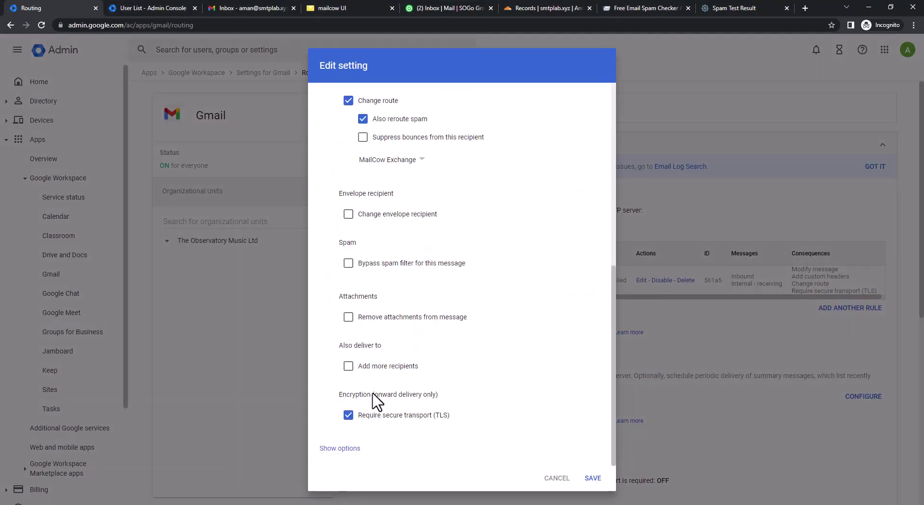
left_click(340, 448)
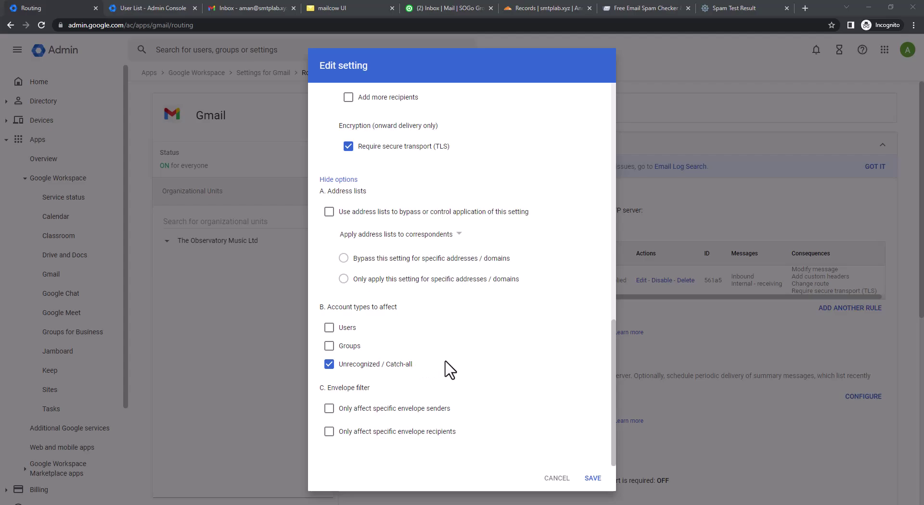
left_click(330, 432)
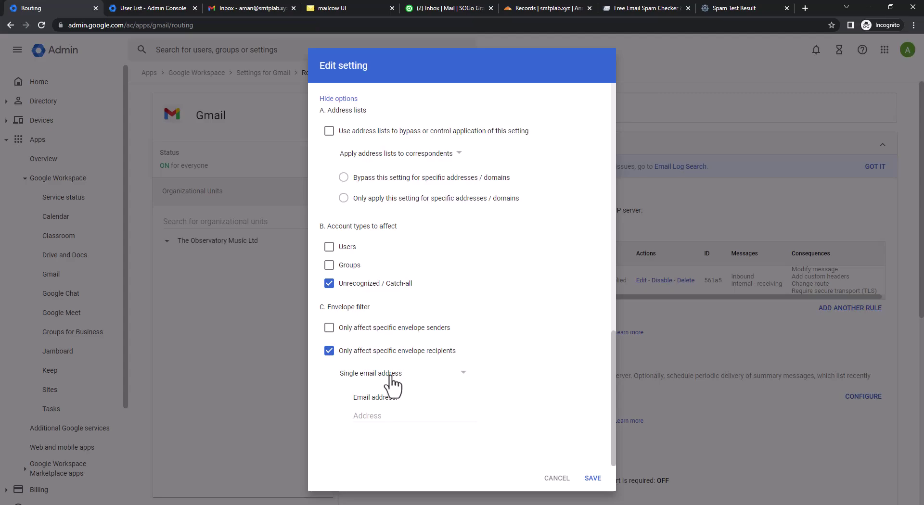
left_click(392, 383)
left_click(383, 474)
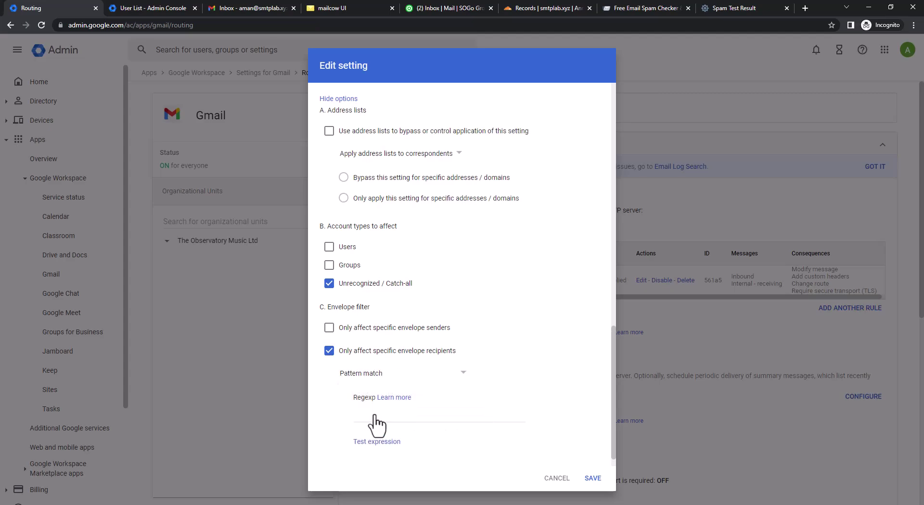
Set the recipient regexp to smtplab.xyz, test it against the support address, and save.
scroll(385, 421, "down", 1)
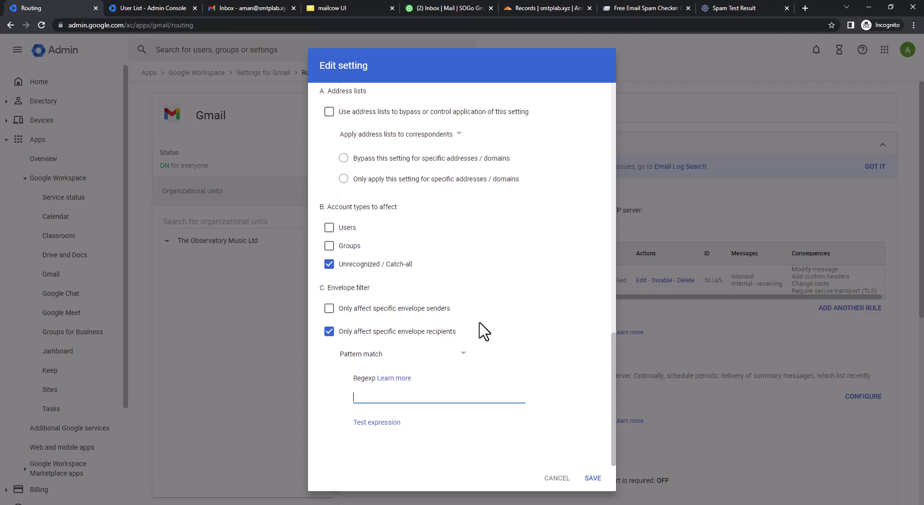
type("smtplab.xyz")
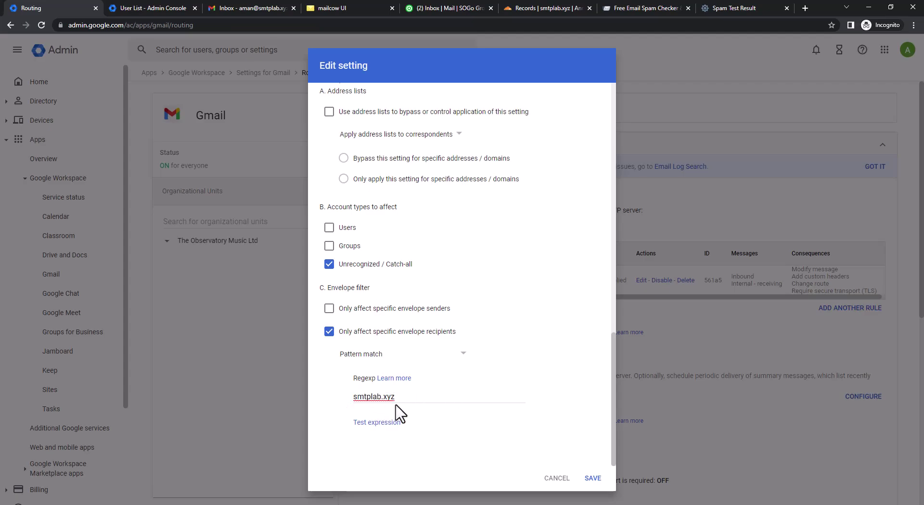
left_click(378, 424)
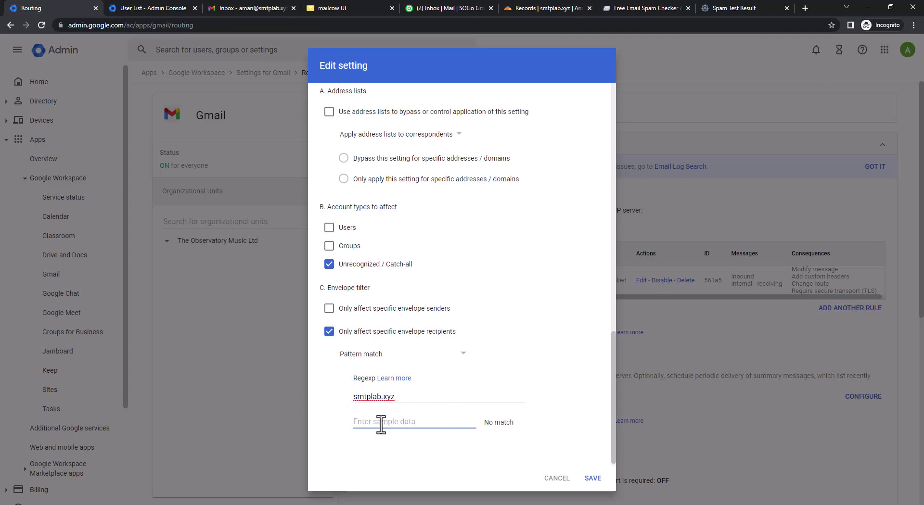
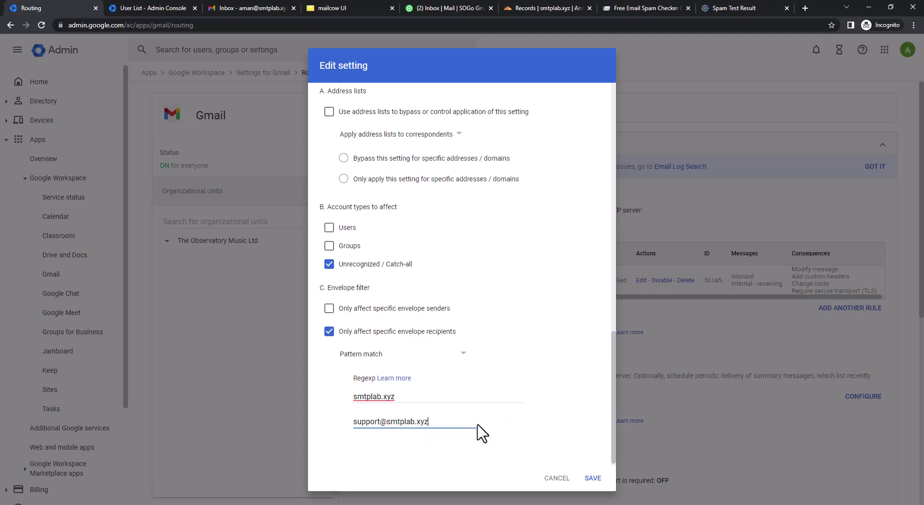
left_click(484, 430)
triple_click(432, 423)
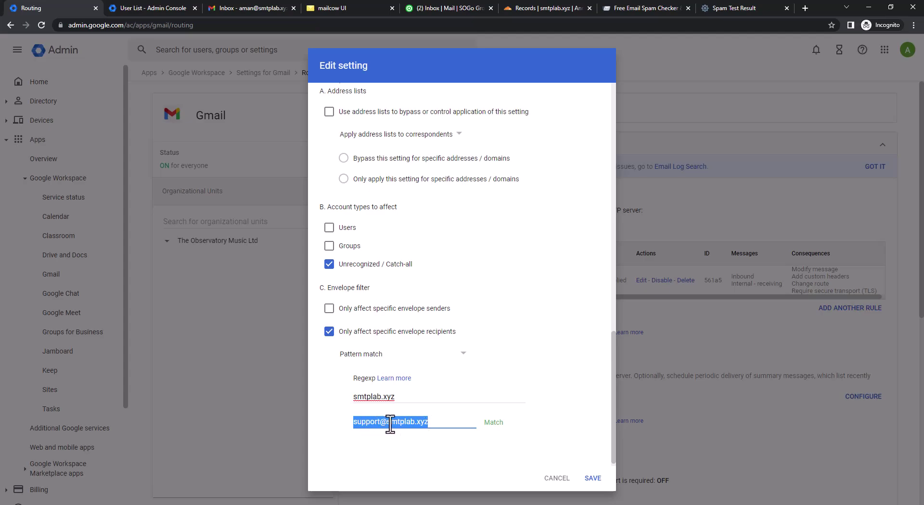
key("BackSpace")
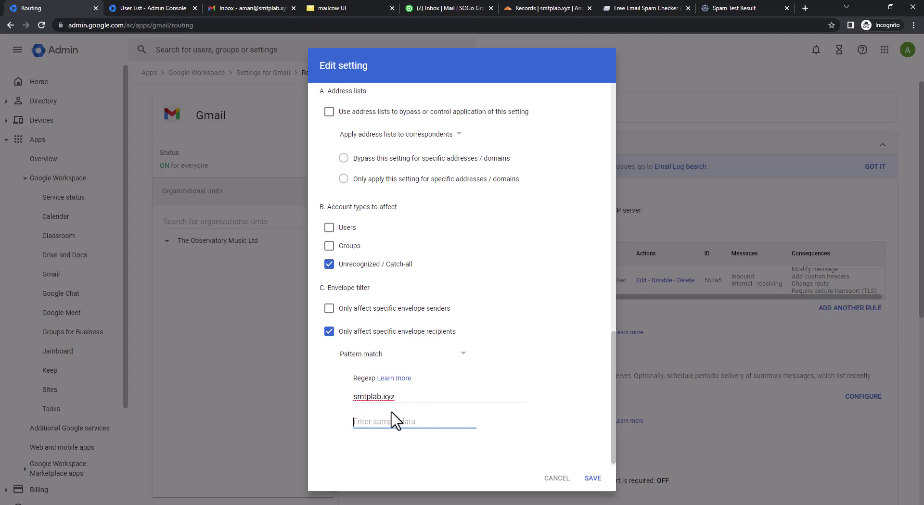
left_click(593, 479)
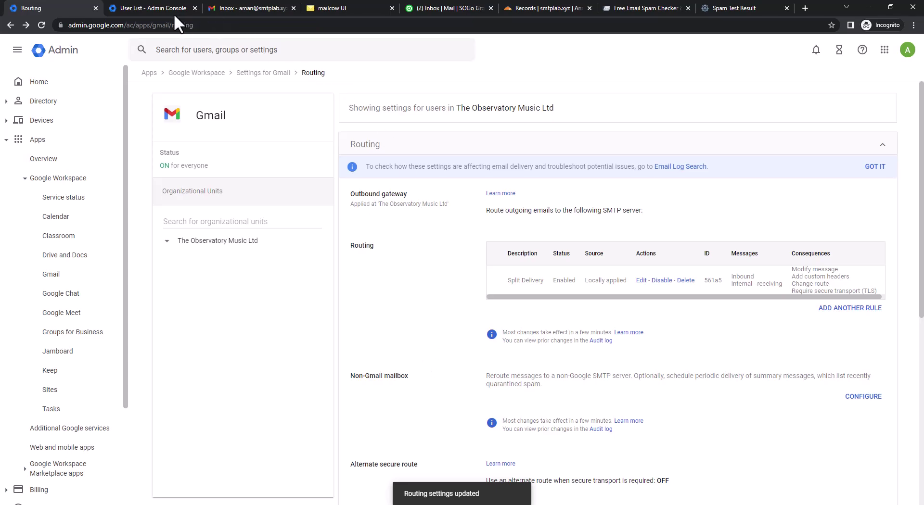
Compose and send an email with subject and body 'Test V2' to the support address.
left_click(252, 8)
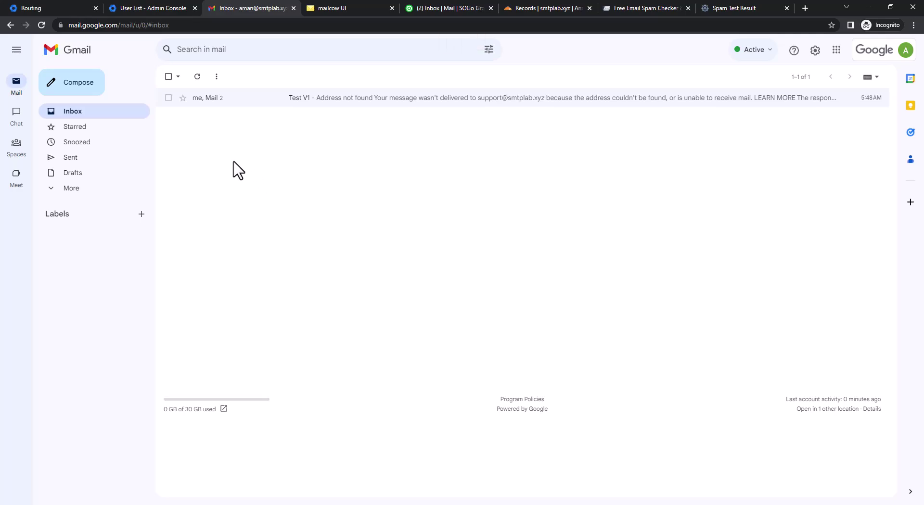
left_click(78, 85)
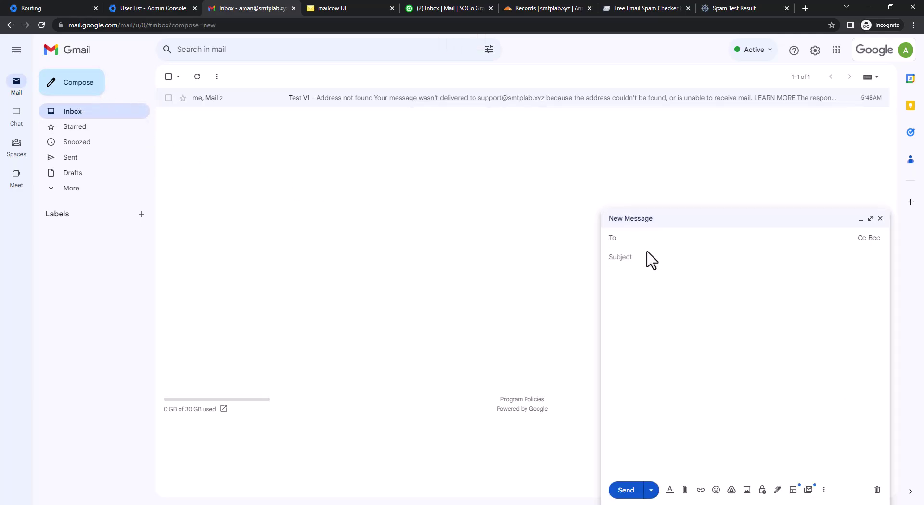
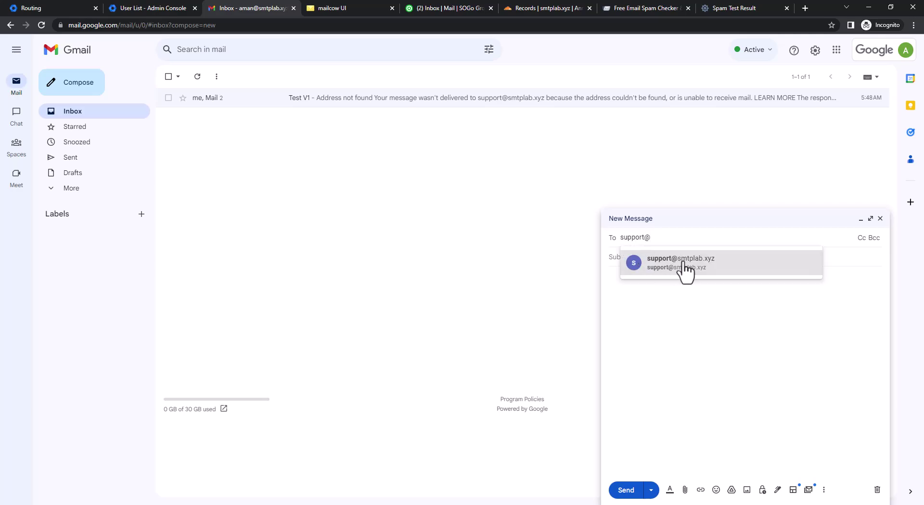
left_click(683, 266)
left_click(634, 261)
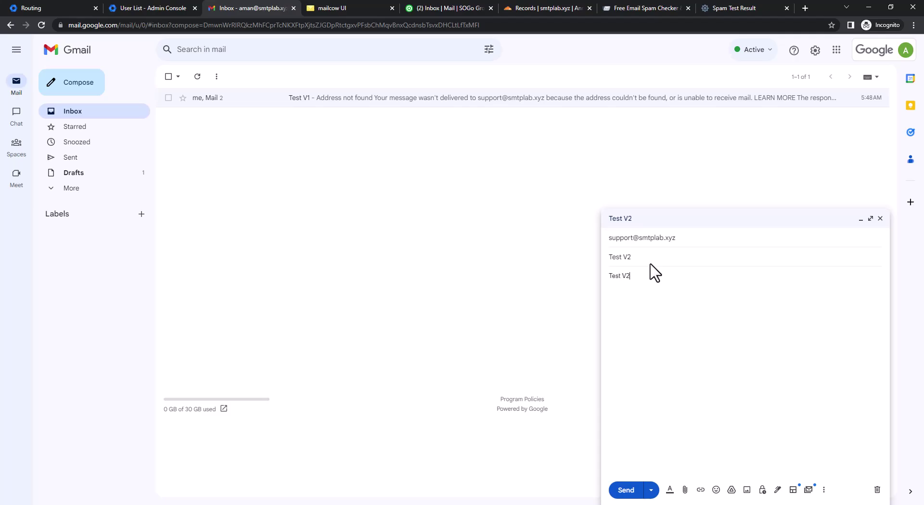
left_click(629, 494)
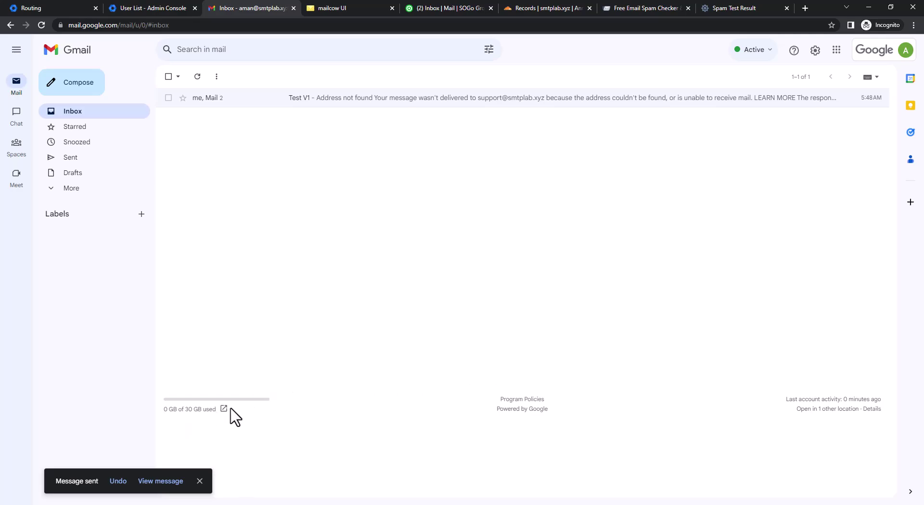
left_click(178, 481)
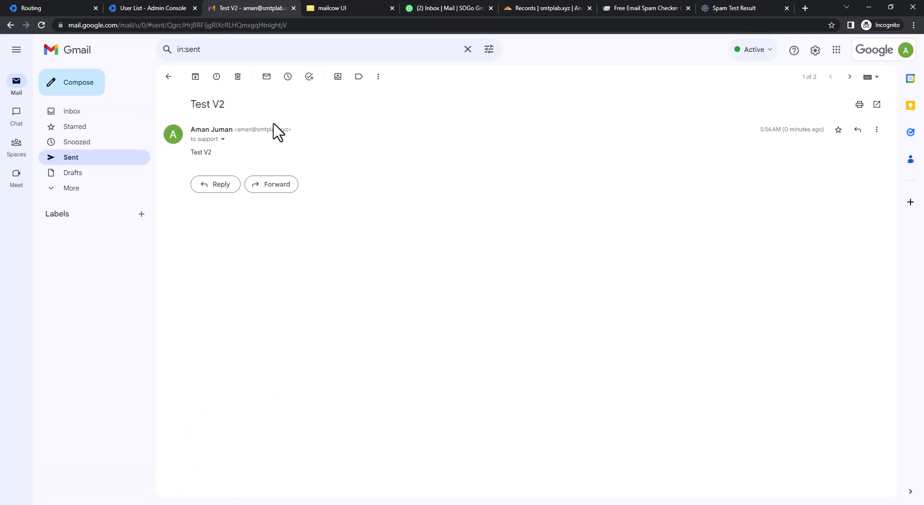
left_click(87, 118)
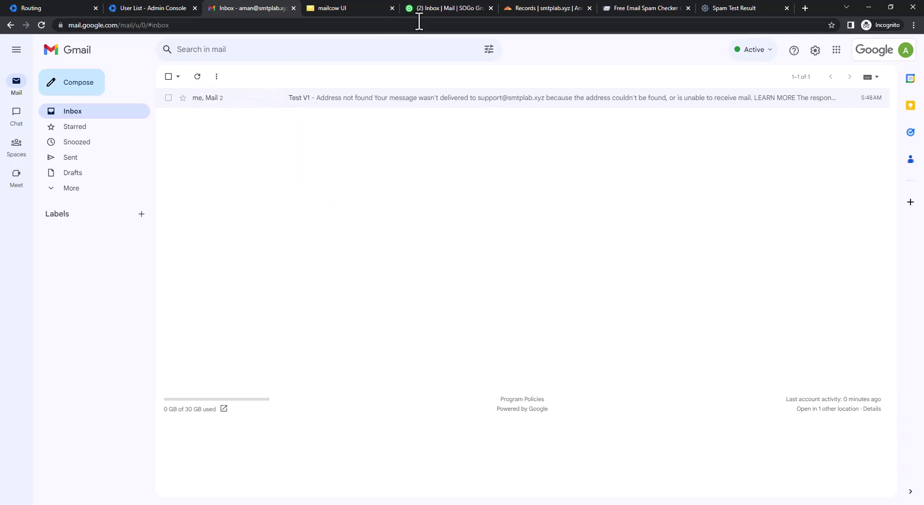
Refresh the SOGo support inbox until 'Test V2' arrives, then open it.
left_click(455, 9)
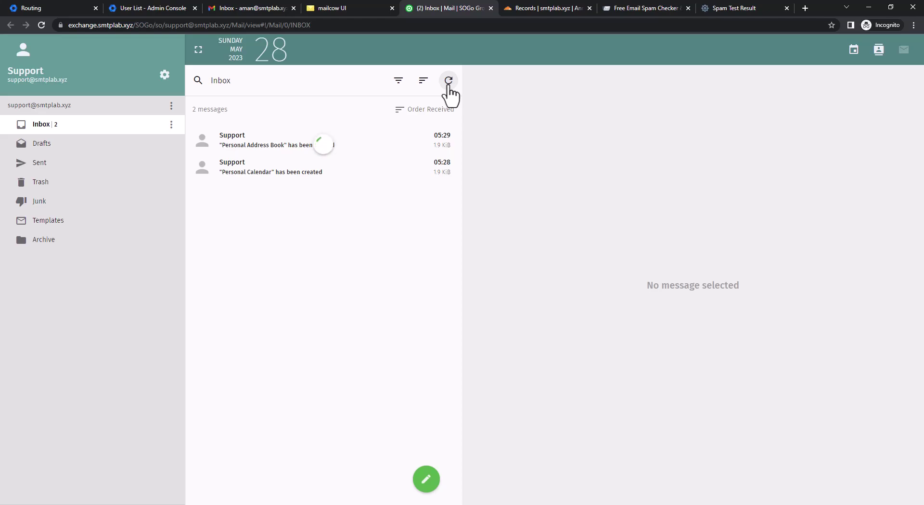
left_click(449, 81)
left_click(42, 25)
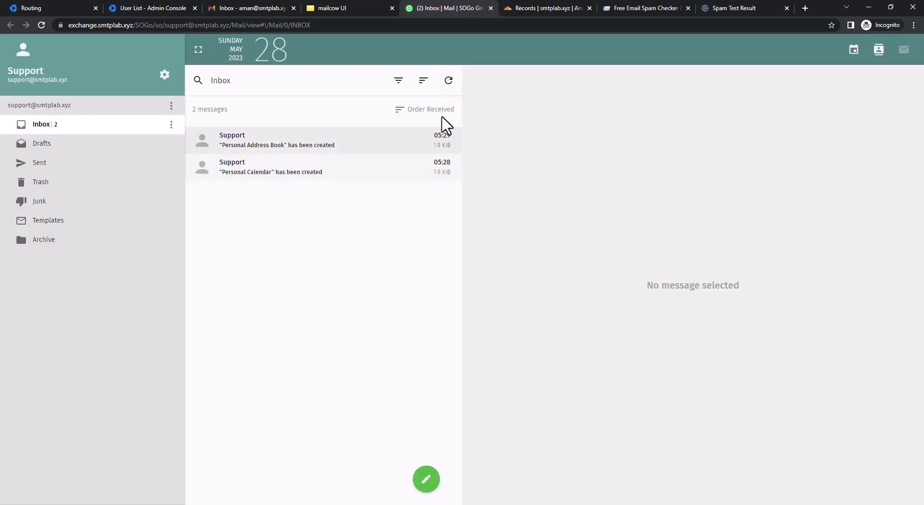
left_click(448, 81)
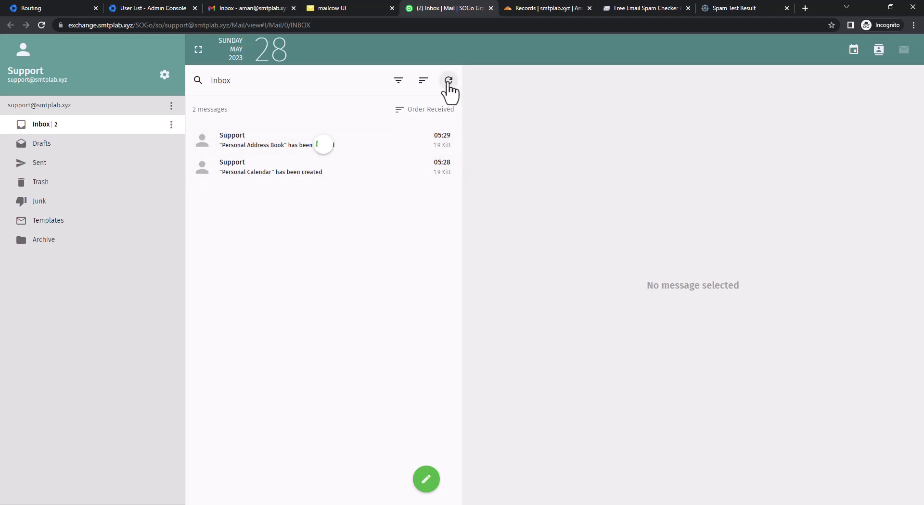
left_click(251, 146)
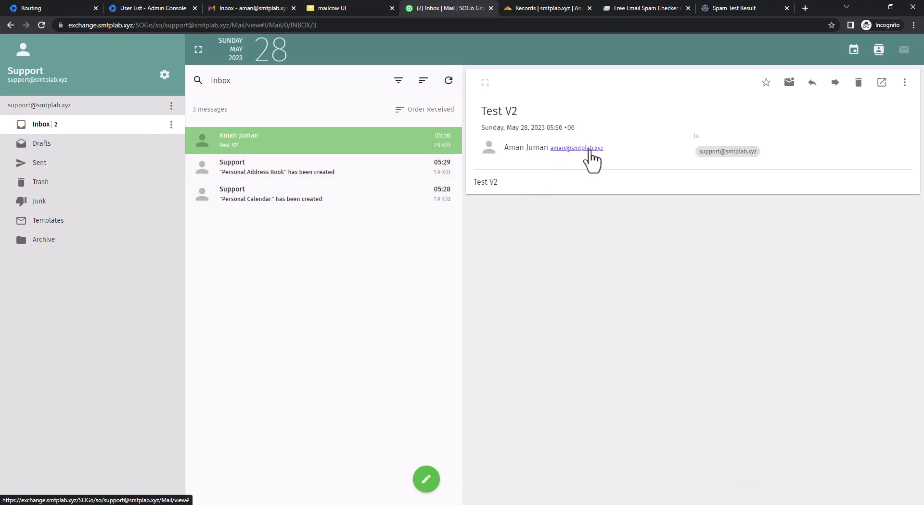
Search Google for 'google mail header toolbox' in a new tab.
left_click(804, 8)
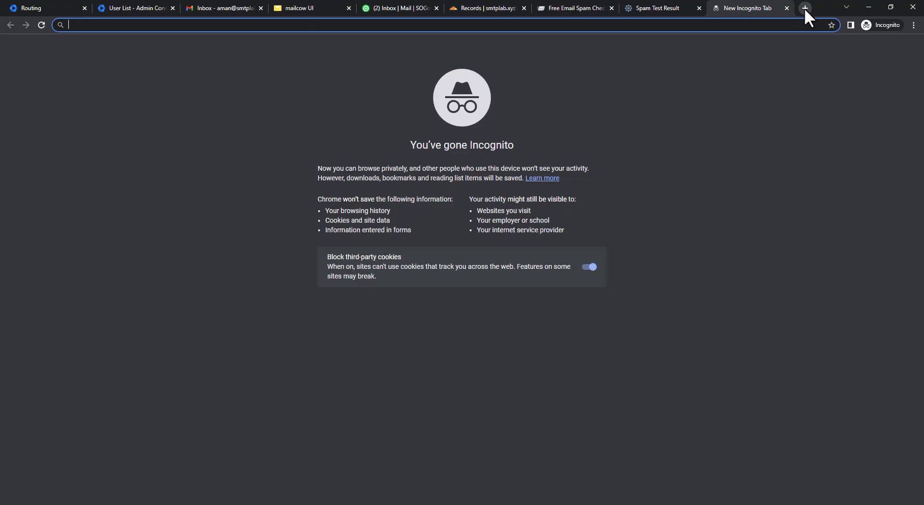
type("google")
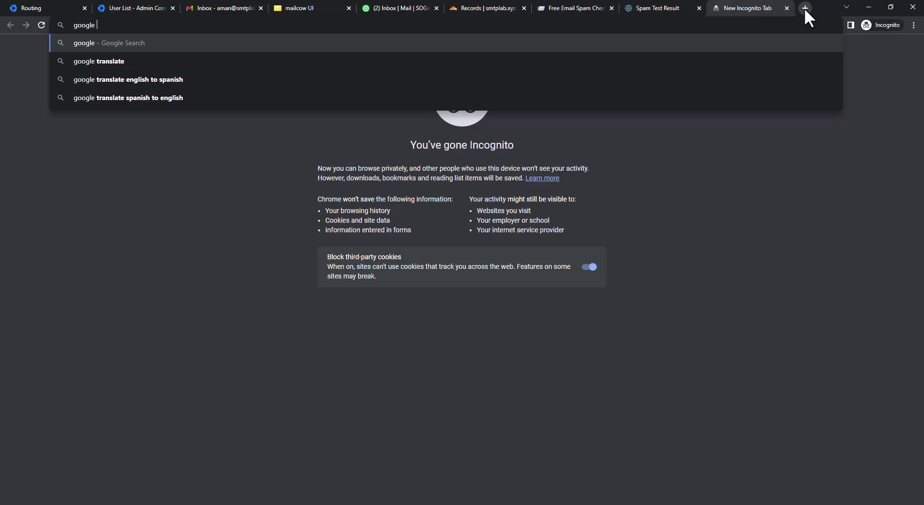
type(" mail he")
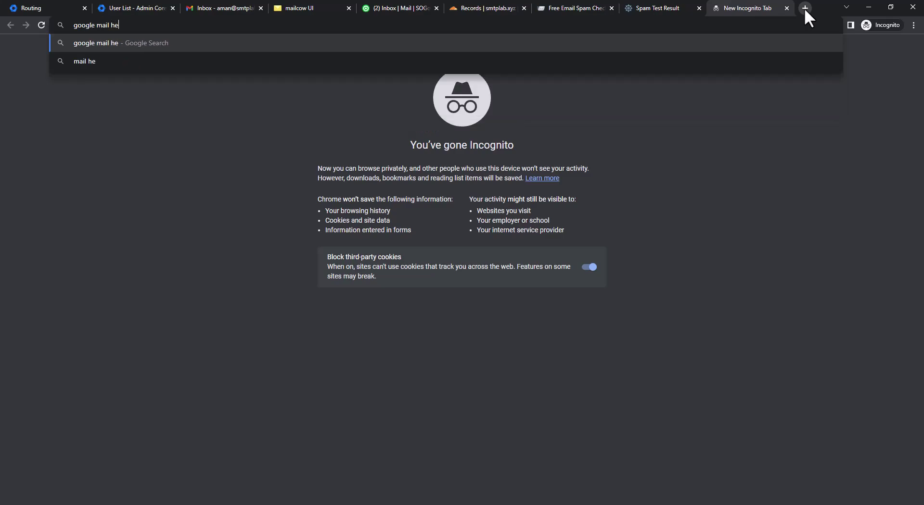
type("ader toolbox")
key("Return")
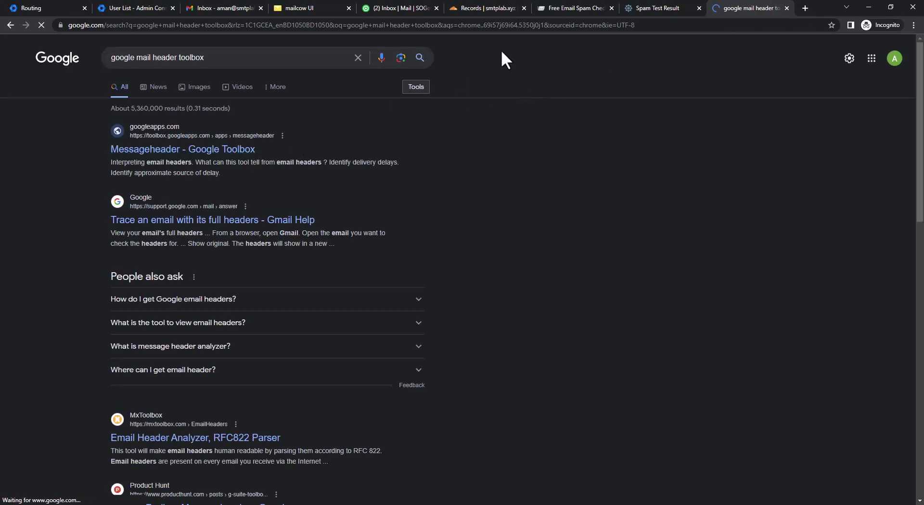
View the Test V2 message source and copy the entire raw text.
left_click(402, 6)
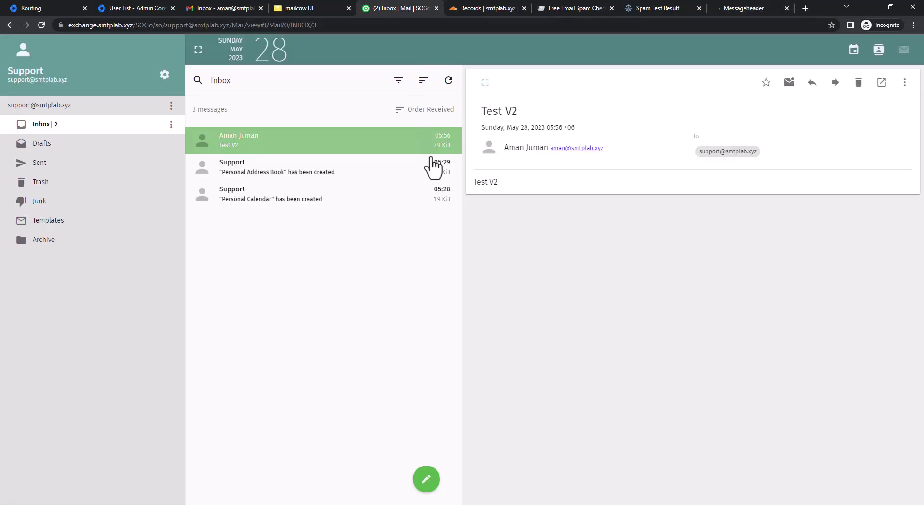
left_click(905, 83)
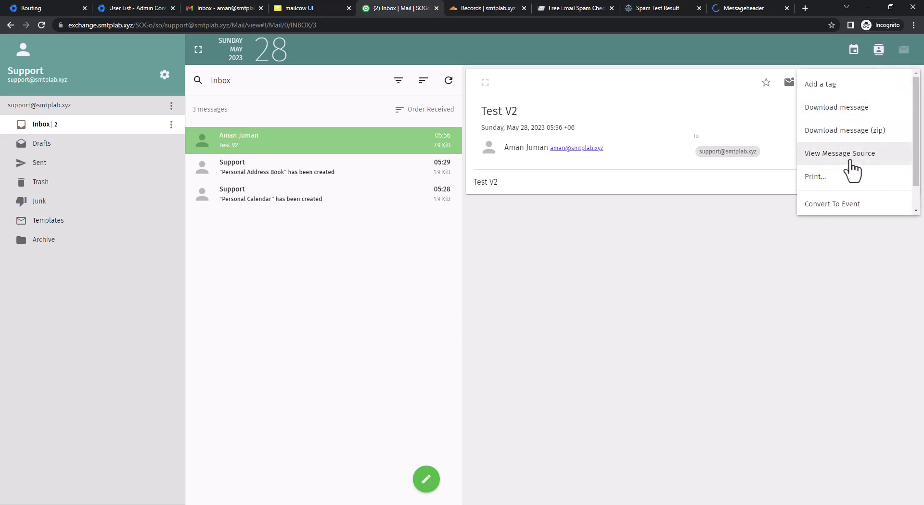
scroll(861, 137, "down", 1)
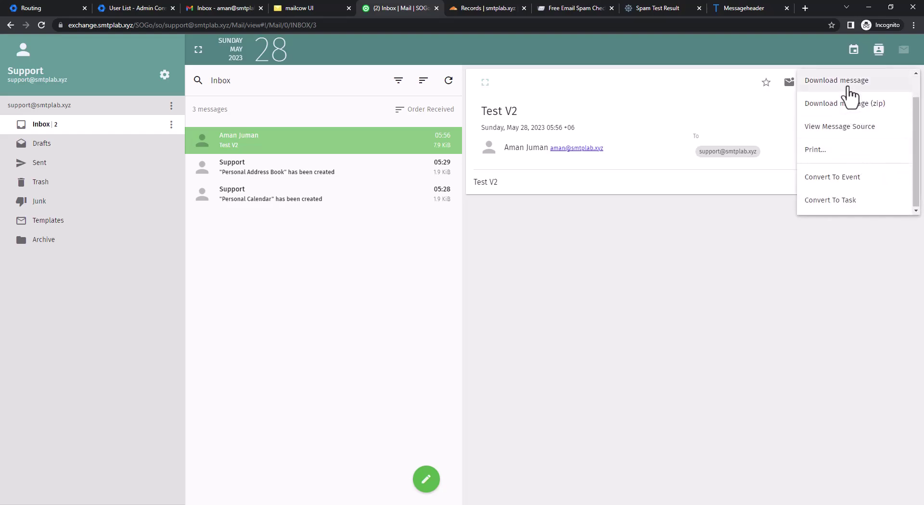
scroll(849, 166, "up", 1)
left_click(847, 162)
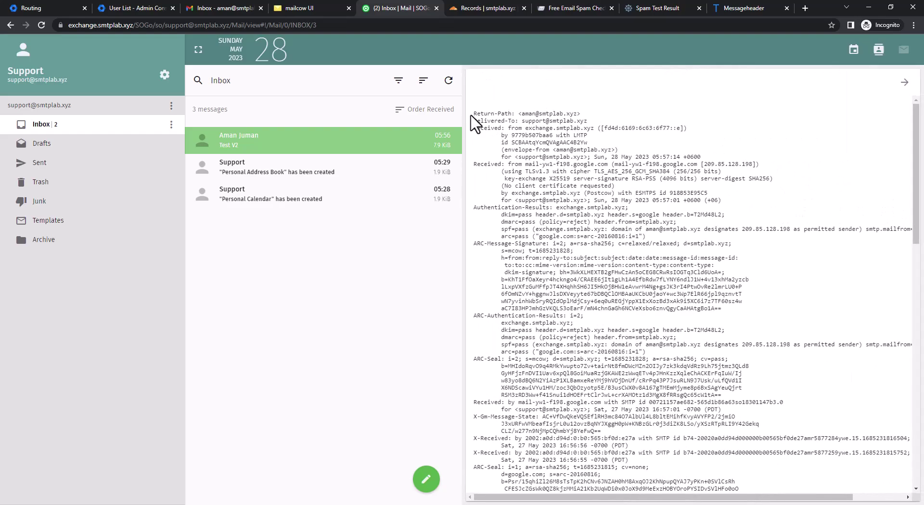
left_click_drag(471, 115, 655, 475)
key("ctrl+c")
Paste the Test V2 source into Messageheader, analyze it, and check the mailcow support mailbox.
left_click(744, 9)
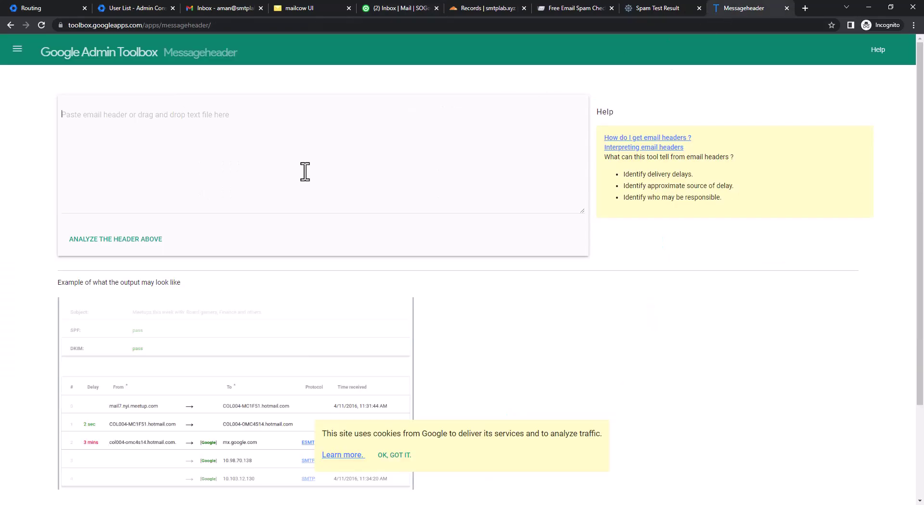
left_click(304, 172)
key("ctrl+v")
left_click(164, 238)
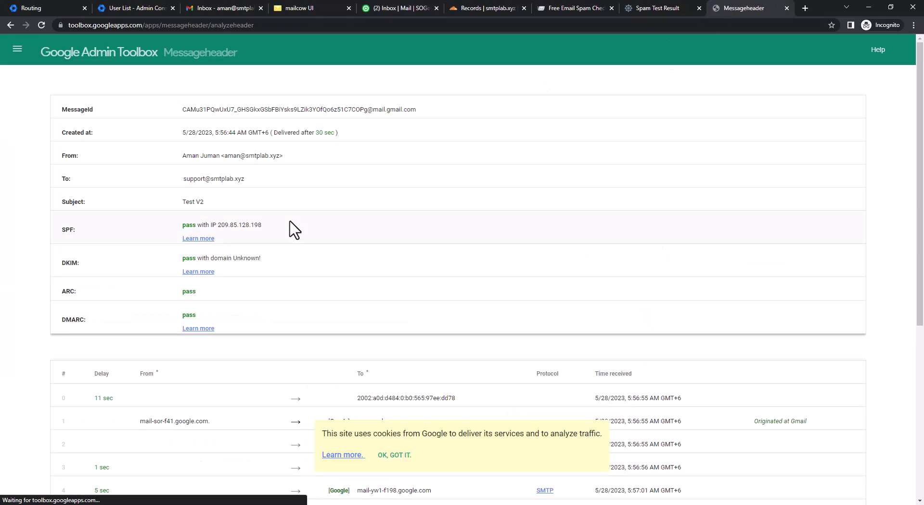
scroll(355, 231, "down", 3)
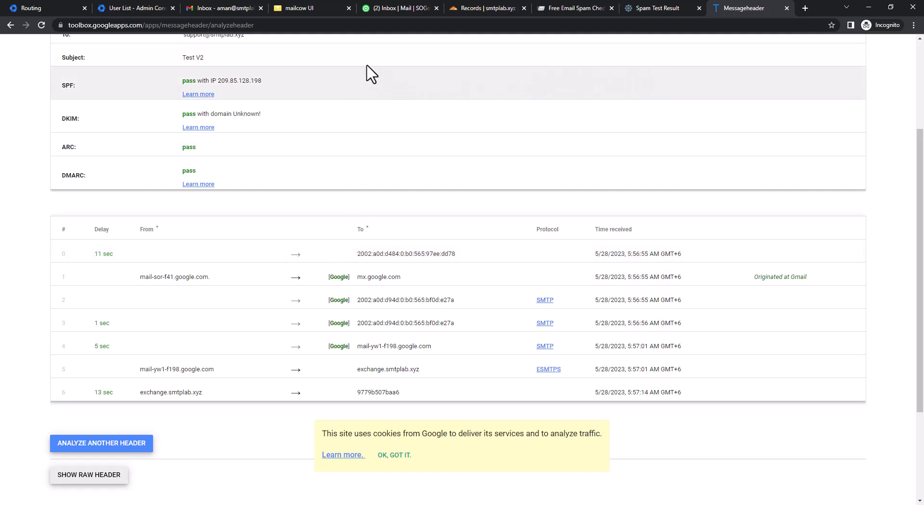
left_click(308, 7)
left_click(305, 388)
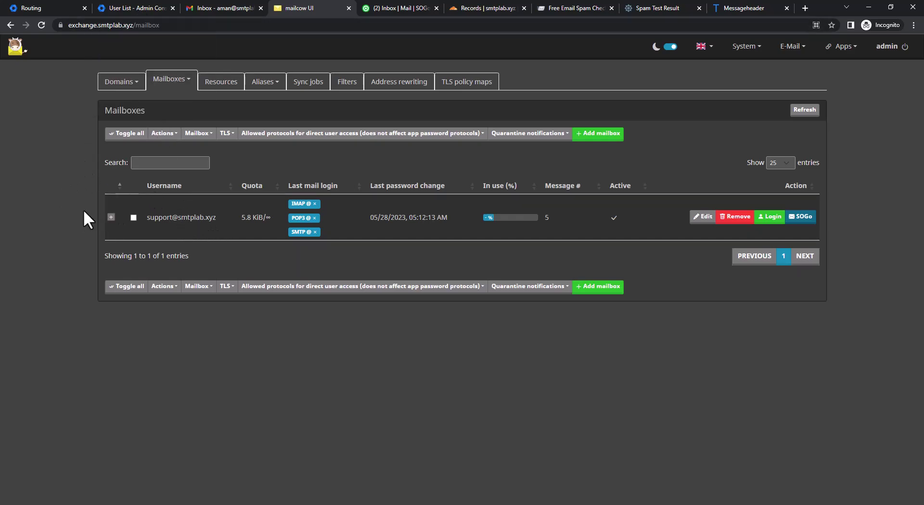
Close the Test V2 raw source view and start a reply to the message.
left_click(397, 11)
left_click(299, 322)
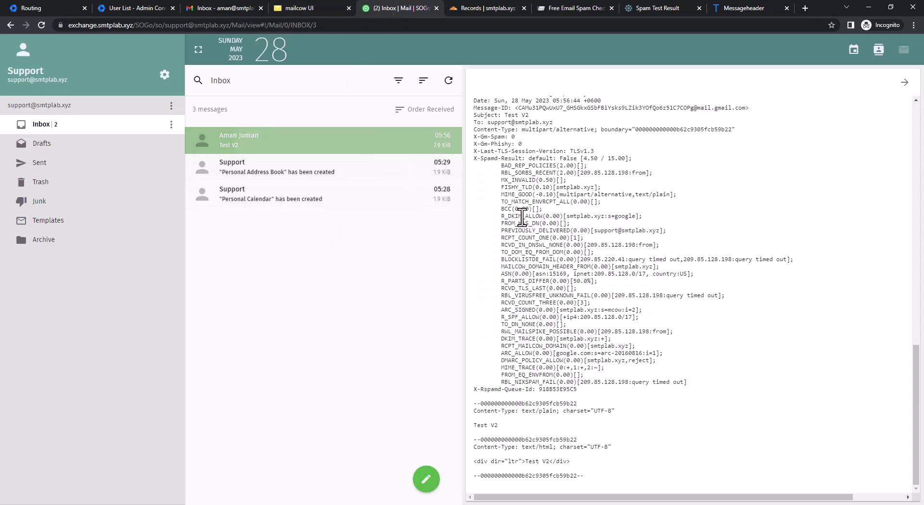
scroll(547, 231, "up", 10)
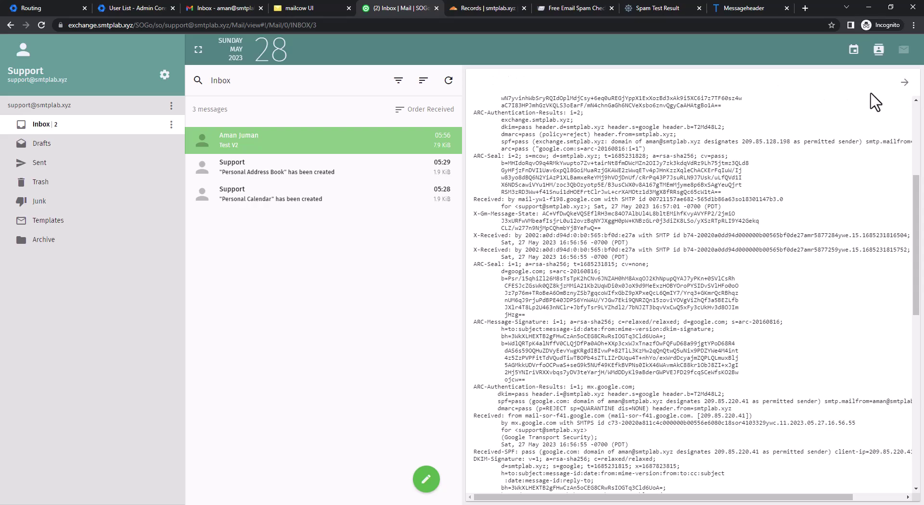
left_click(313, 168)
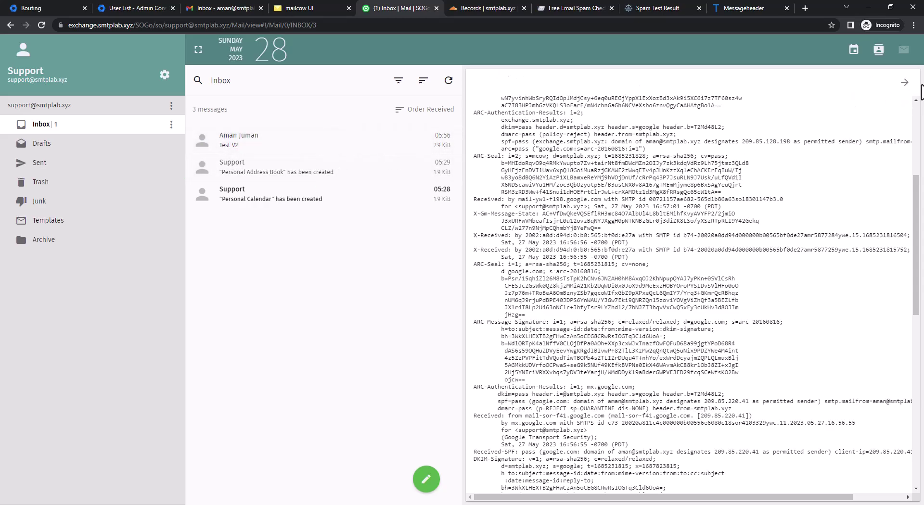
left_click(905, 84)
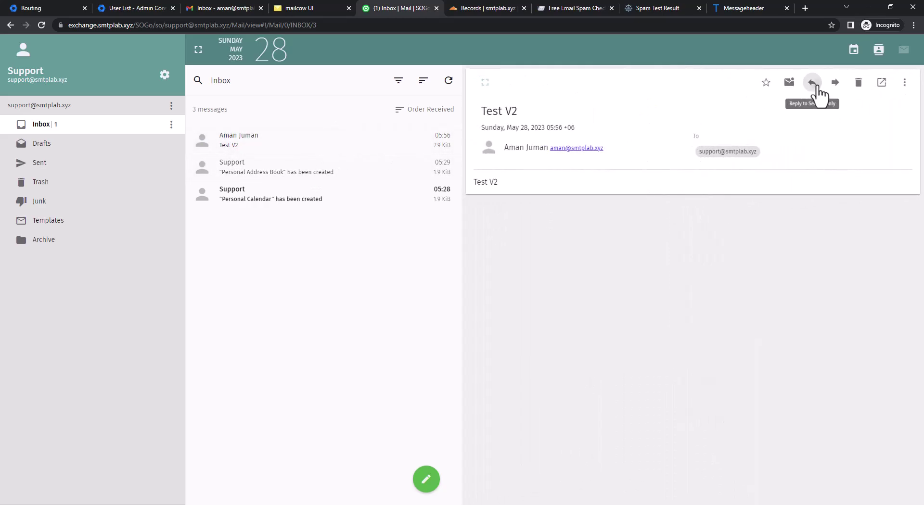
left_click(816, 88)
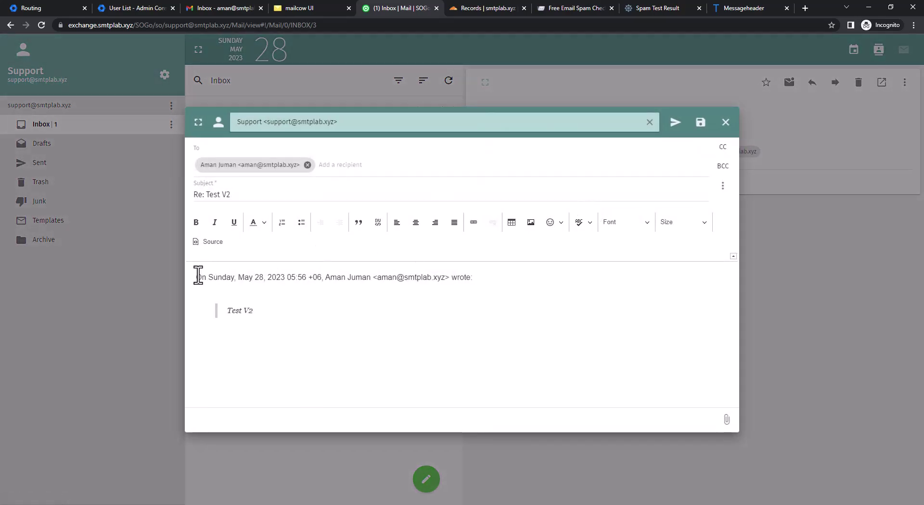
Reply to the Test V2 message with 'Confirmed' above the quoted text and send it.
left_click(198, 275)
key("Return")
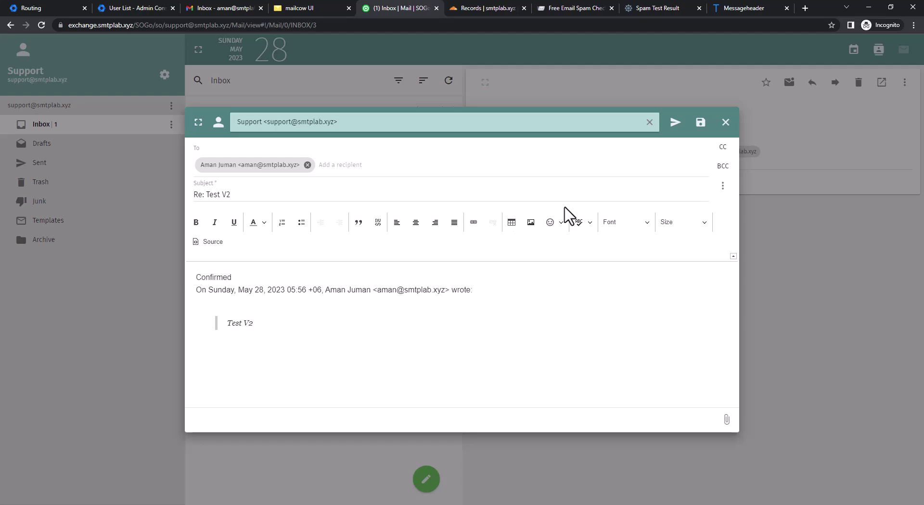
left_click(674, 126)
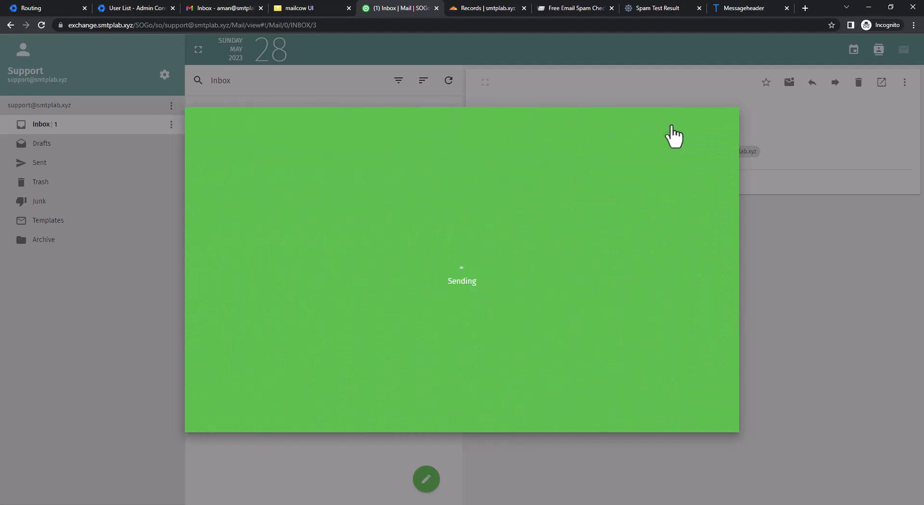
Show mailcow's System > Configuration Routing tab listing the [smtp-relay.gmail.com]:587 sender-dependent transport.
left_click(312, 7)
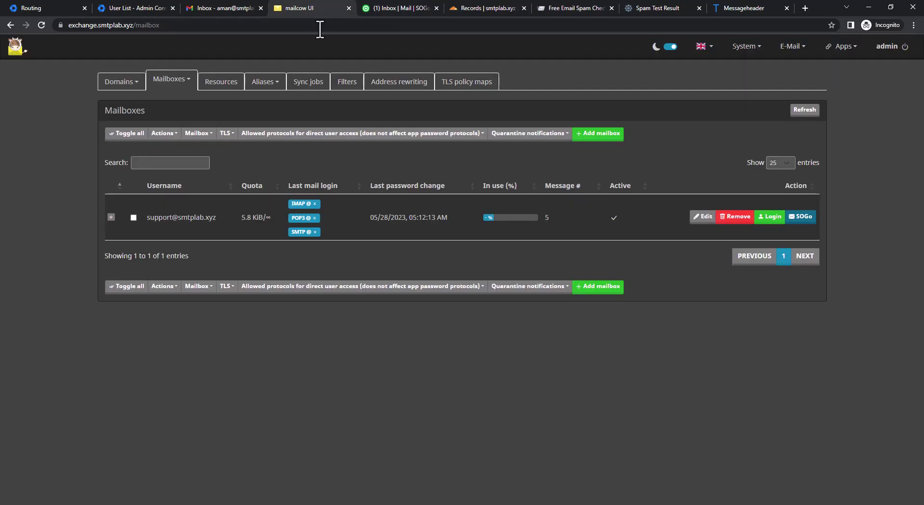
left_click(737, 47)
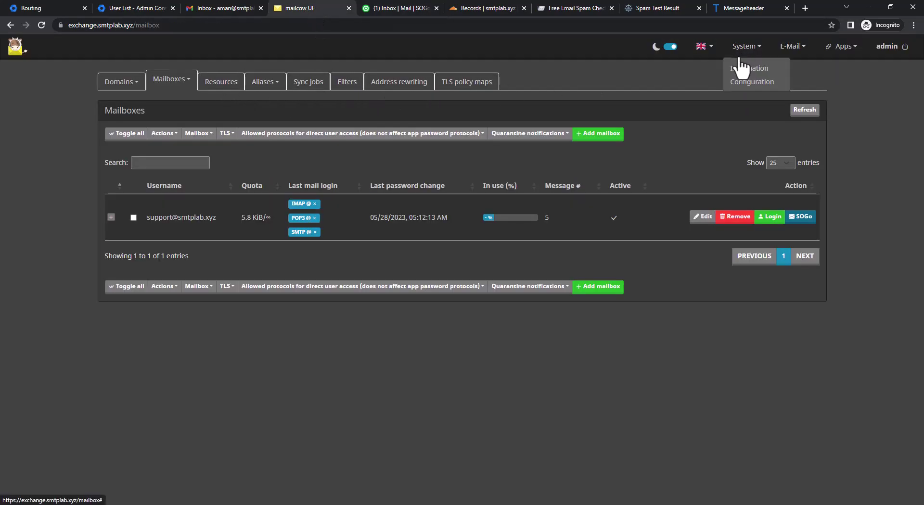
left_click(739, 68)
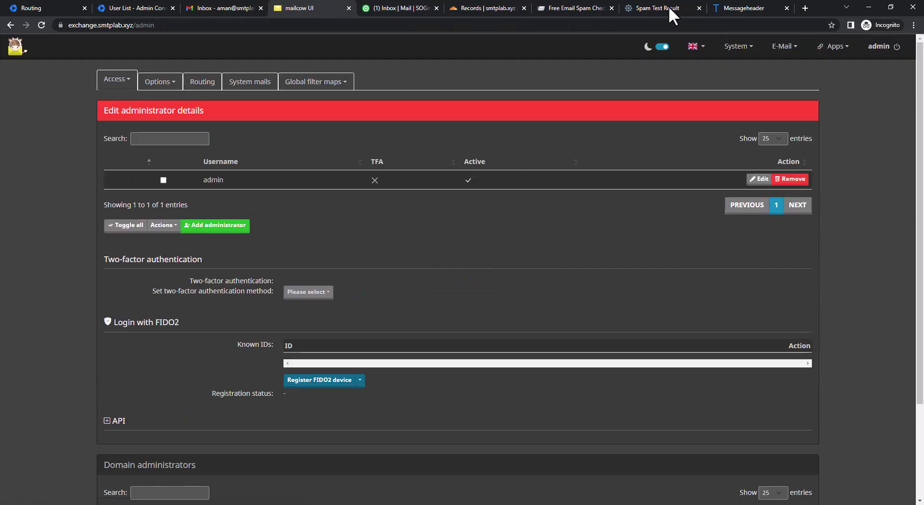
left_click(387, 8)
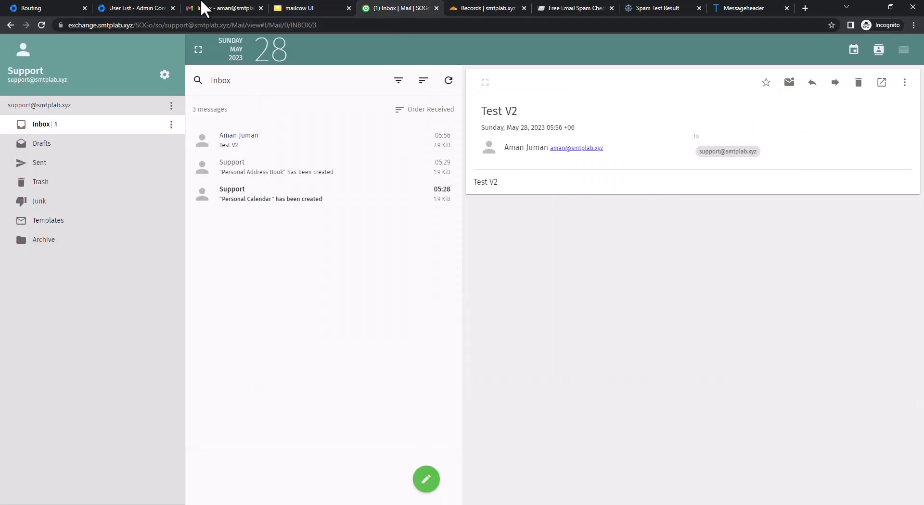
left_click(308, 7)
left_click(201, 82)
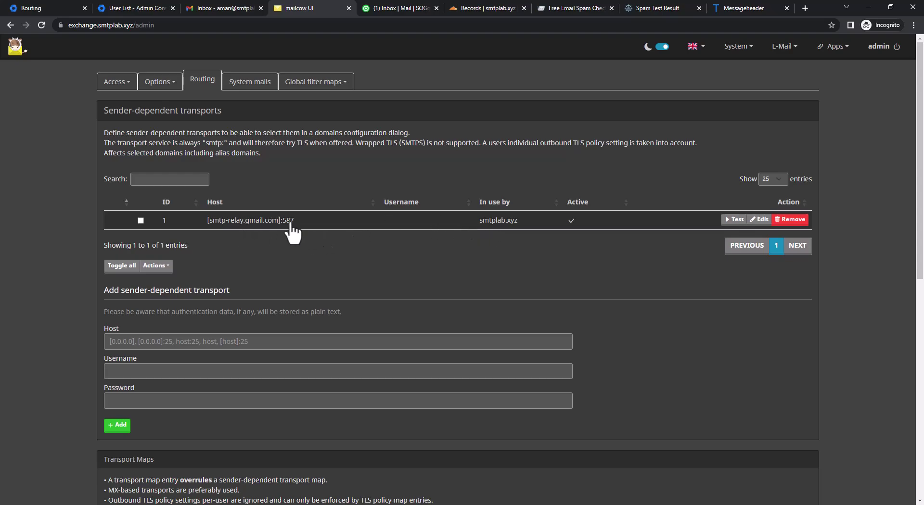
Refresh the Gmail inbox repeatedly for the Confirmed reply; only the Test V1 bounce thread appears.
left_click(240, 11)
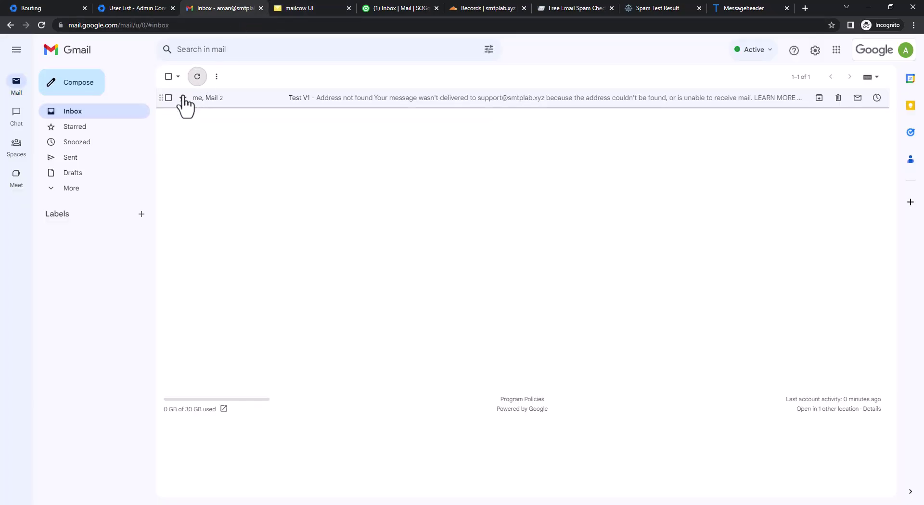
left_click(197, 77)
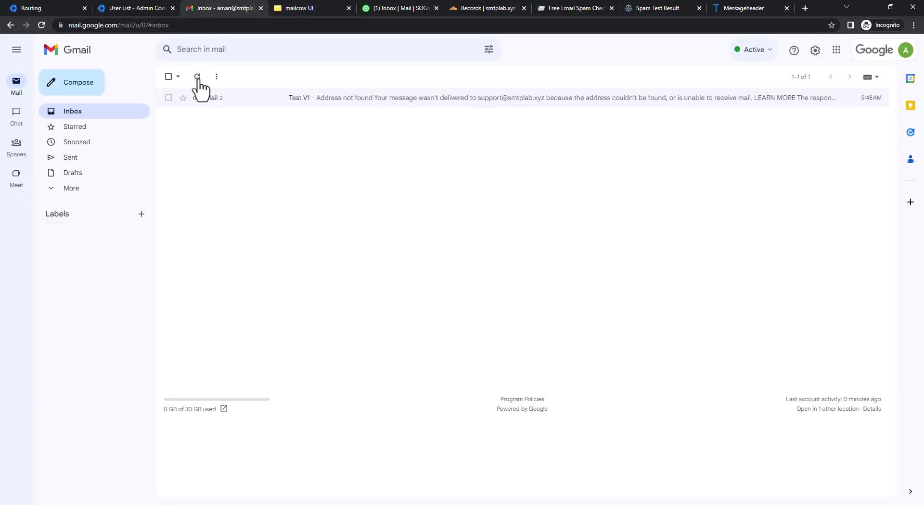
left_click(198, 77)
left_click(197, 77)
left_click(198, 77)
left_click(197, 77)
left_click(197, 77)
left_click(198, 78)
left_click(198, 77)
left_click(197, 77)
left_click(198, 77)
left_click(198, 77)
left_click(198, 77)
left_click(198, 77)
left_click(198, 77)
left_click(196, 77)
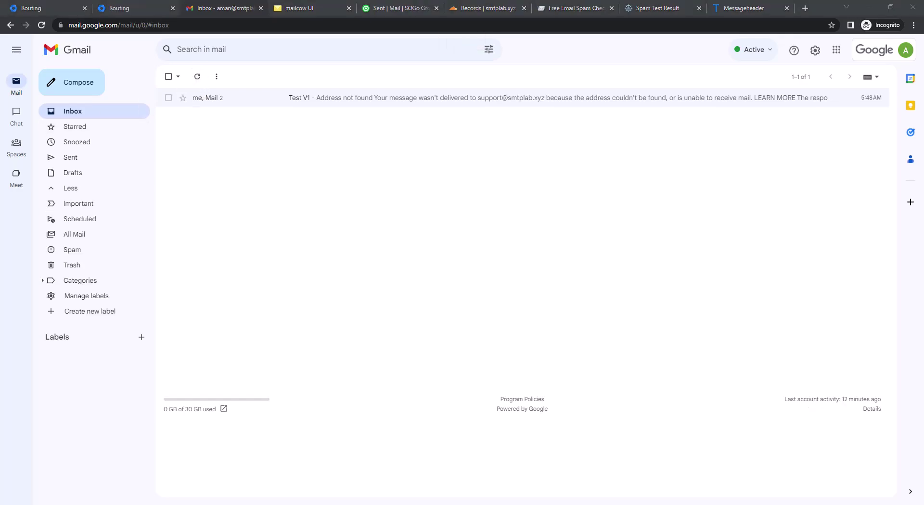